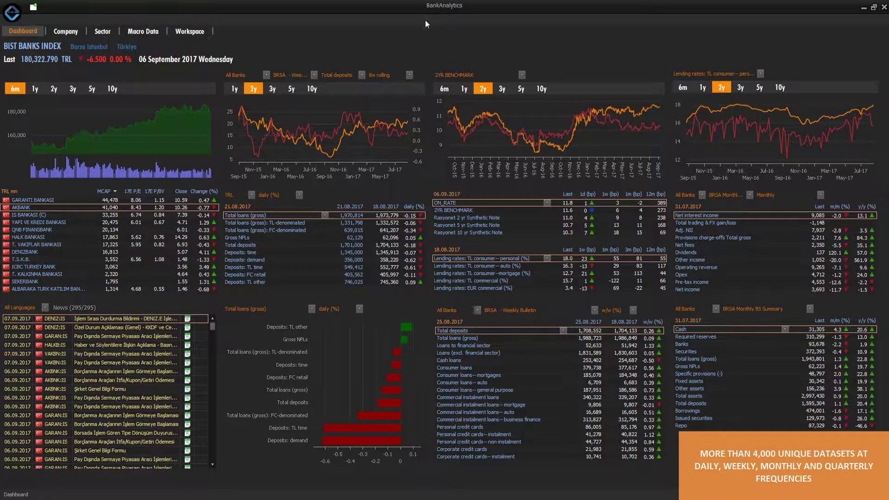
# Visit Garanti's company dashboard, the weekly Sector dashboard, and Macro Data's Household Debt page.
pyautogui.click(76, 32)
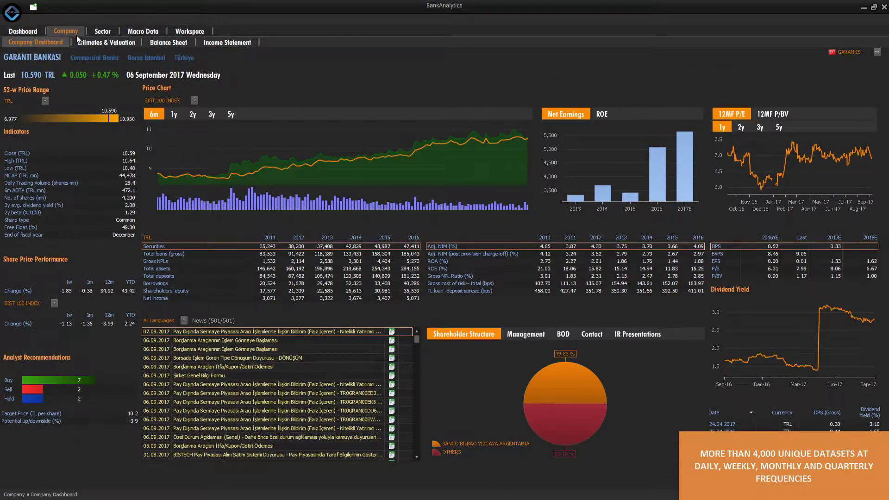
pyautogui.click(109, 35)
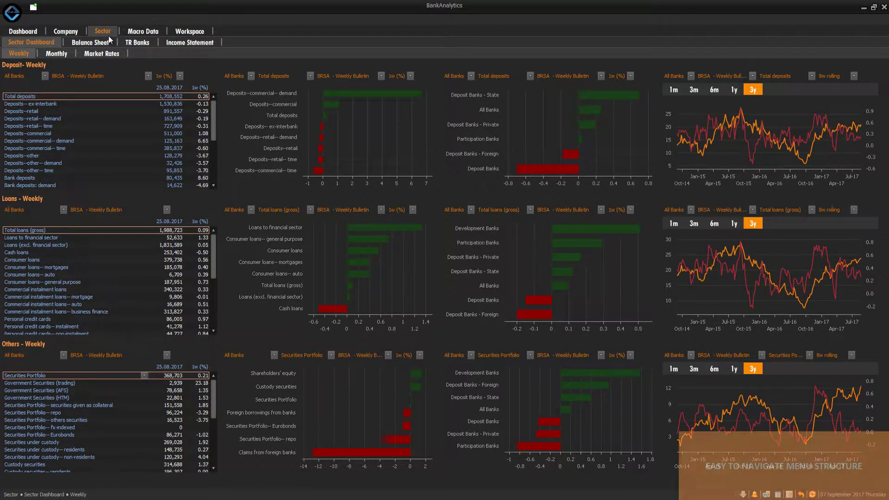
pyautogui.click(146, 32)
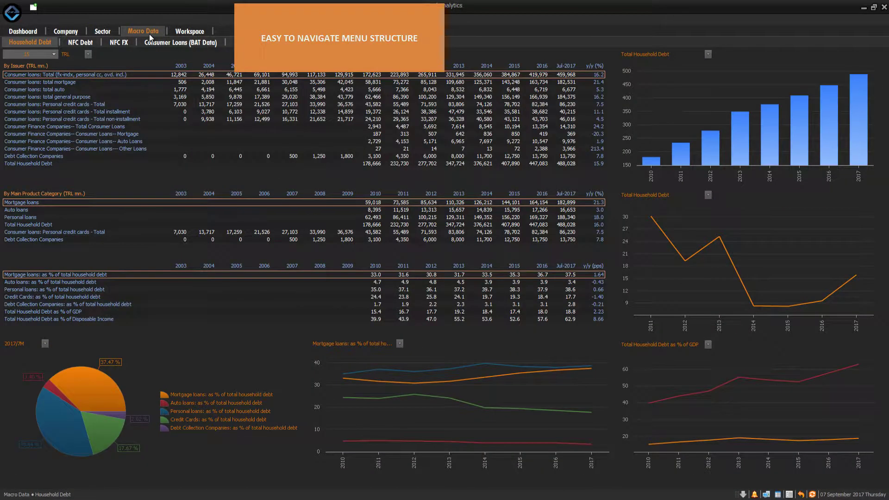
# On the BIST Banks Index overview, chart 3 years and show the loans table in USD w/w (%).
pyautogui.click(33, 35)
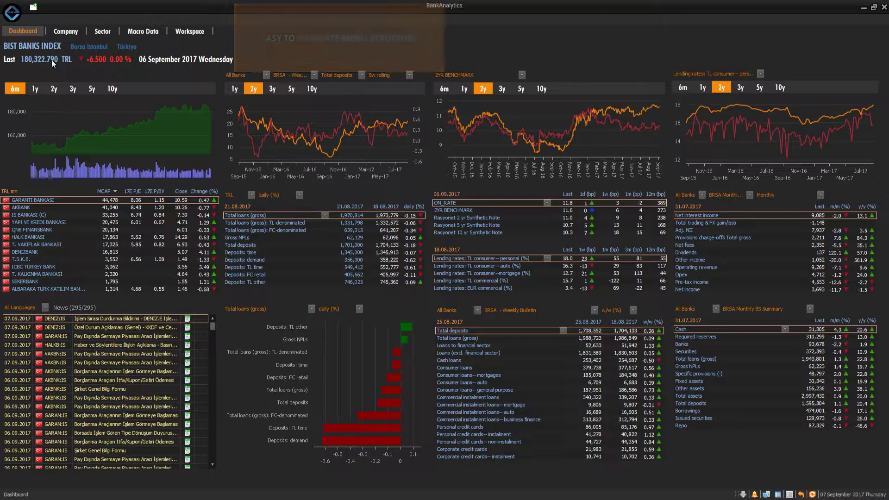
pyautogui.click(74, 92)
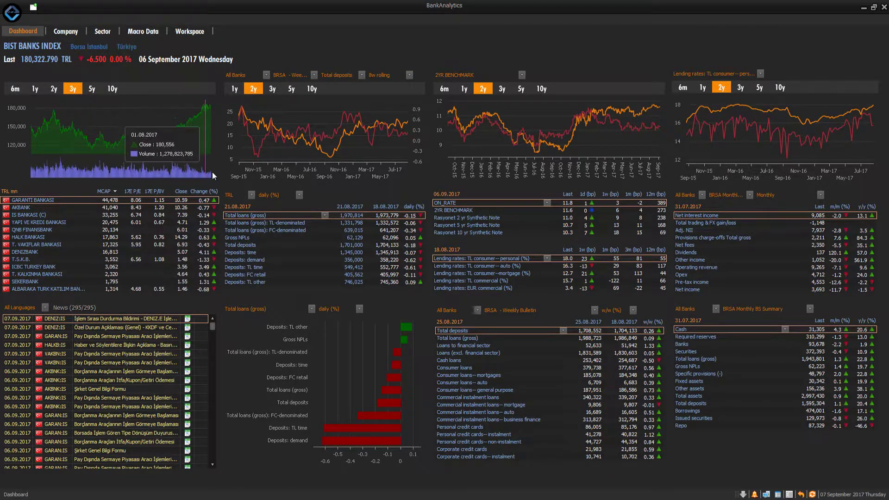
pyautogui.click(251, 195)
pyautogui.click(249, 211)
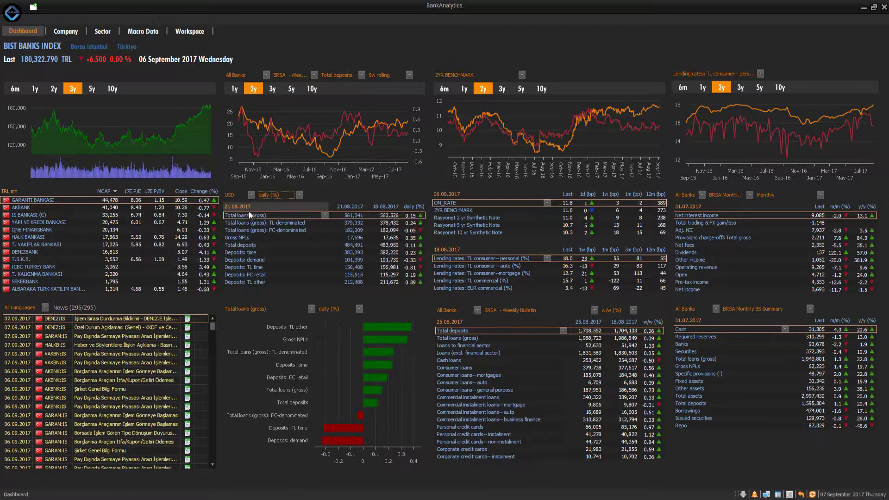
pyautogui.click(297, 194)
pyautogui.click(292, 209)
# Switch the deposits chart to another BRSA Weekly Bulletin series.
pyautogui.click(268, 74)
pyautogui.click(267, 75)
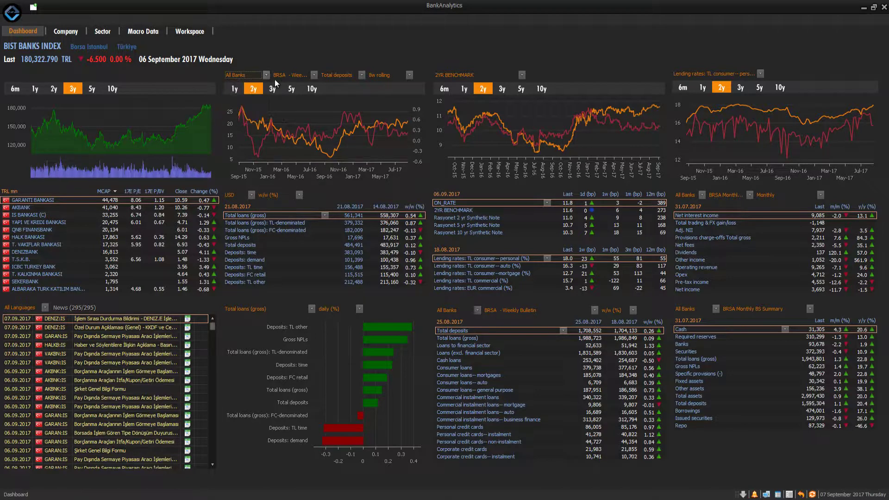
pyautogui.click(313, 75)
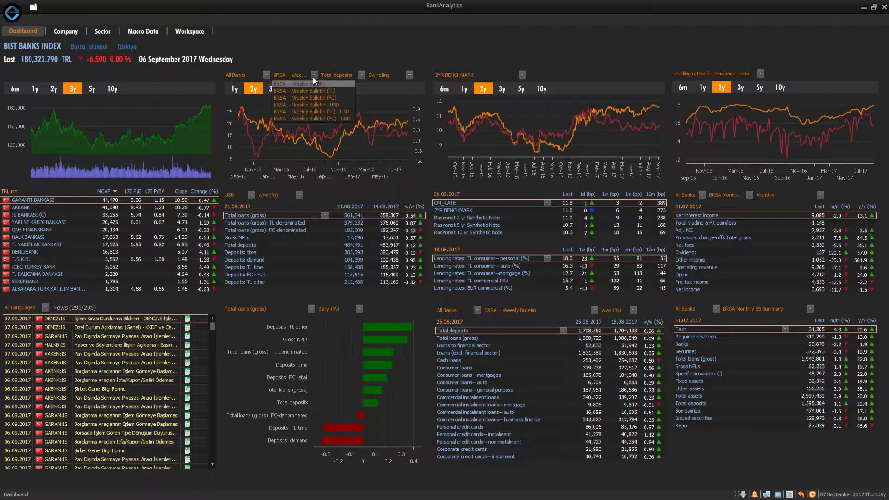
pyautogui.click(328, 102)
pyautogui.click(361, 76)
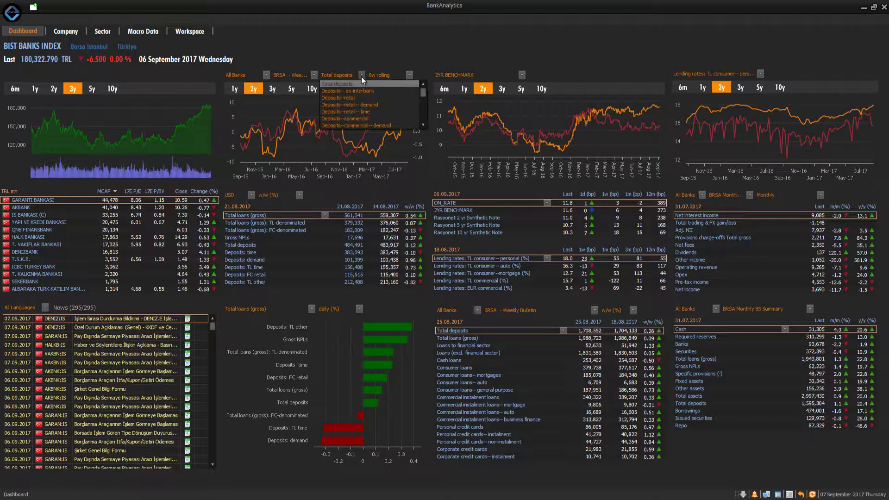
pyautogui.click(361, 77)
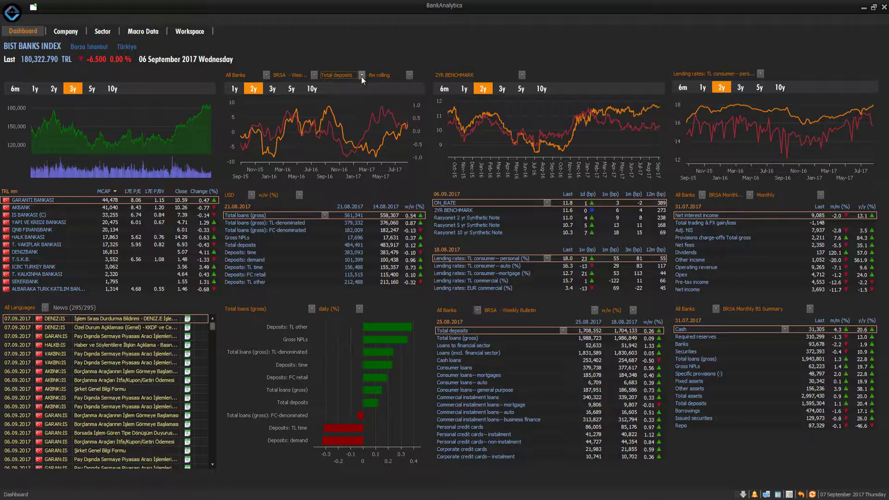
pyautogui.click(408, 76)
# Open a Garanti IR presentation PDF from the company dashboard, scroll through it, and close it.
pyautogui.click(68, 33)
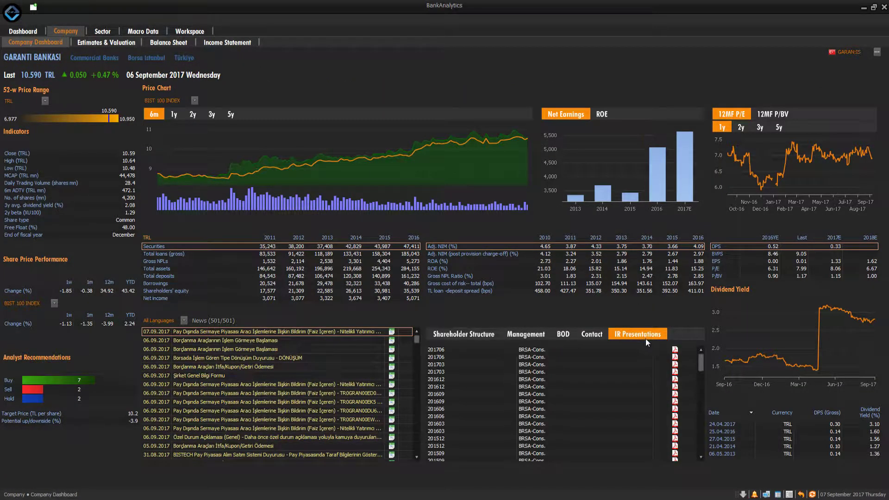
pyautogui.click(673, 346)
pyautogui.moveTo(681, 121)
pyautogui.mouseDown()
pyautogui.moveTo(685, 174)
pyautogui.moveTo(681, 116)
pyautogui.mouseUp()
pyautogui.click(679, 42)
# Review Garanti's estimates with P/BV peer multiples, relative valuation and estimate revision changes, then open Balance Sheet.
pyautogui.click(102, 43)
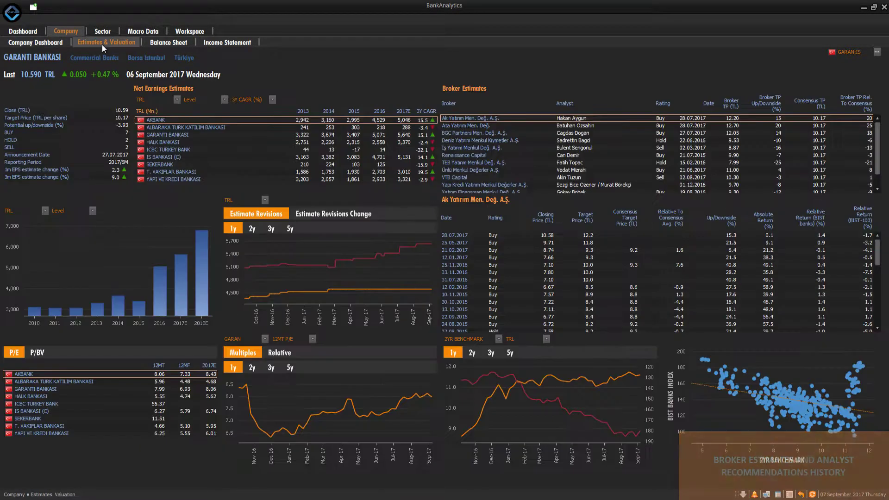
pyautogui.click(37, 353)
pyautogui.click(280, 352)
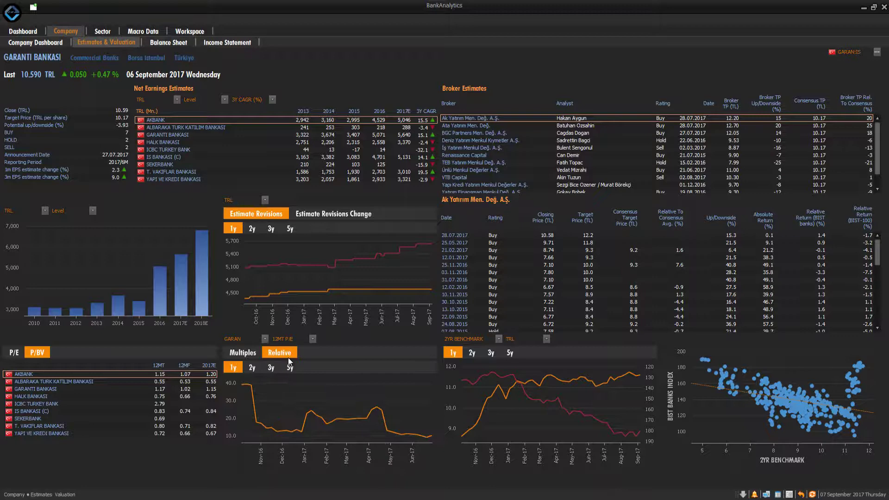
pyautogui.click(329, 214)
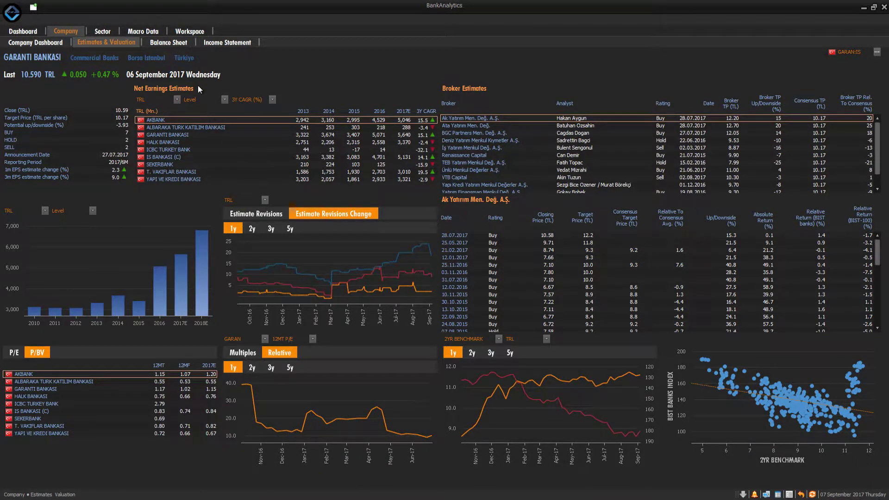
pyautogui.click(181, 46)
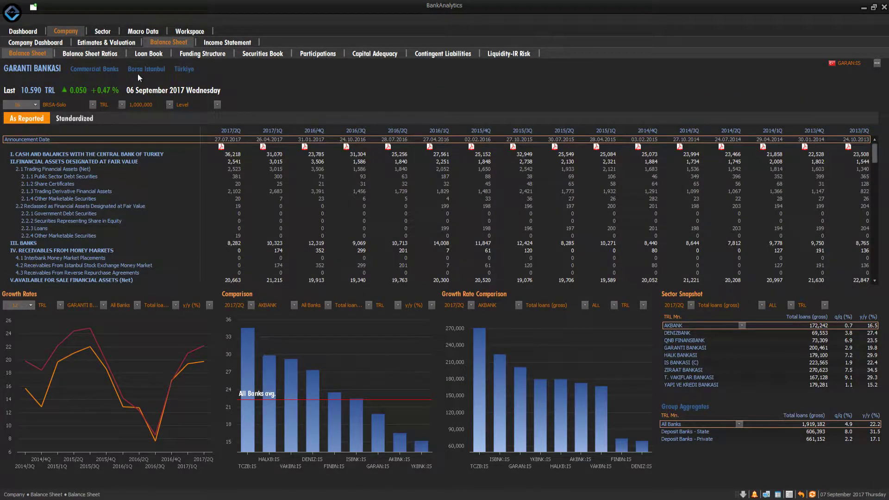
# Set the as-reported balance sheet to 12 quarters of consolidated BRSA figures in USD, shown as levels.
pyautogui.click(84, 119)
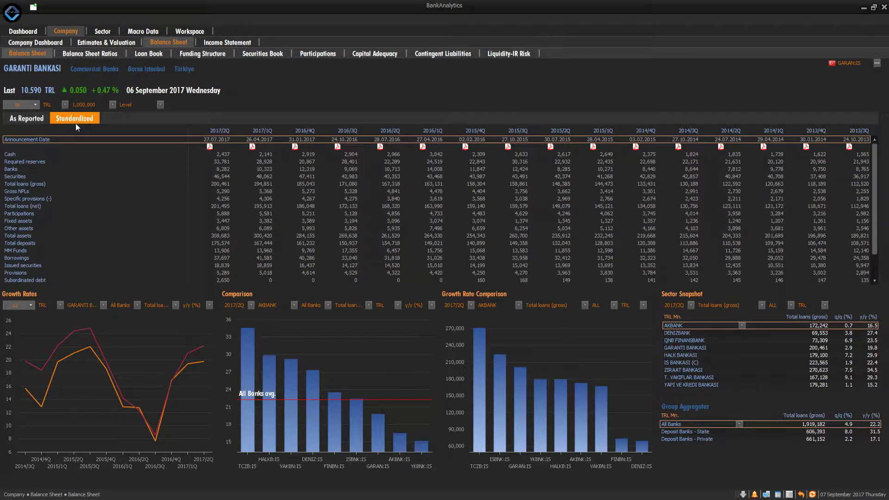
pyautogui.click(36, 121)
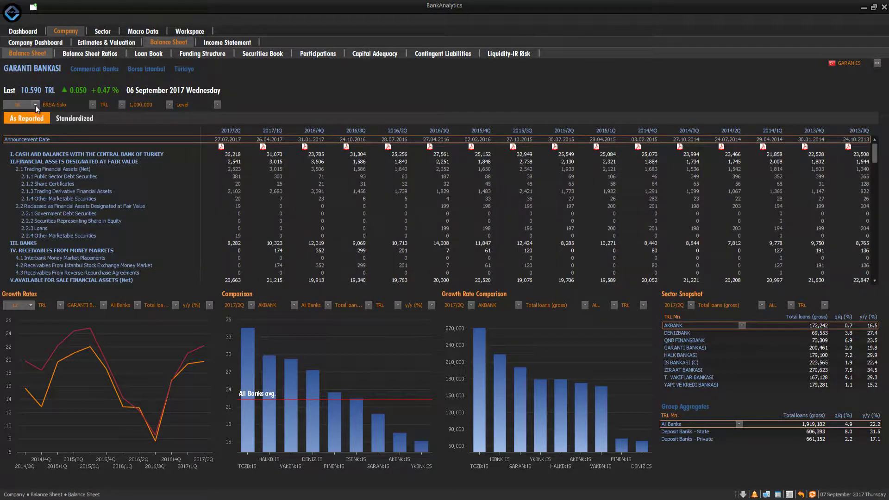
pyautogui.click(35, 105)
pyautogui.moveTo(38, 129)
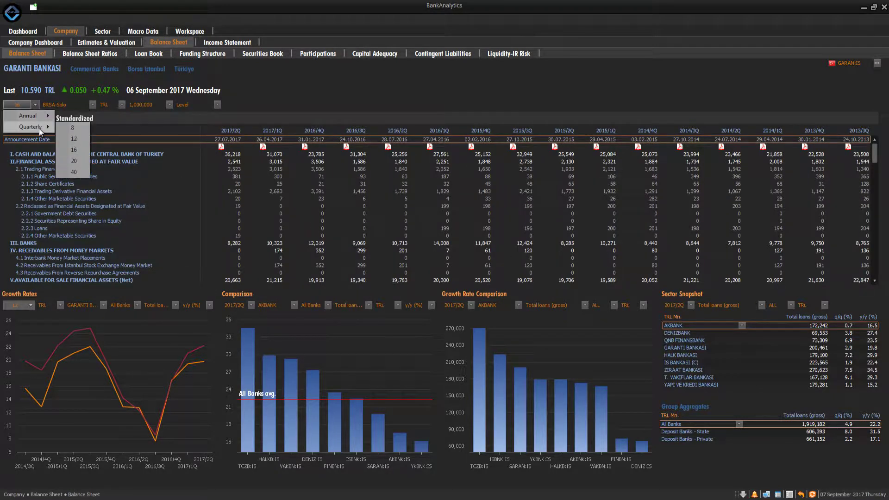
pyautogui.click(82, 135)
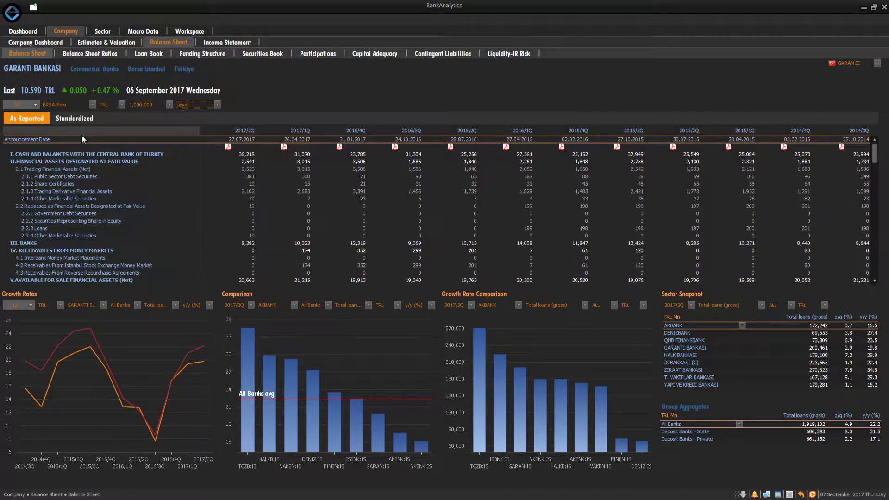
pyautogui.click(92, 107)
pyautogui.moveTo(120, 121)
pyautogui.mouseDown()
pyautogui.moveTo(122, 144)
pyautogui.moveTo(123, 121)
pyautogui.mouseUp()
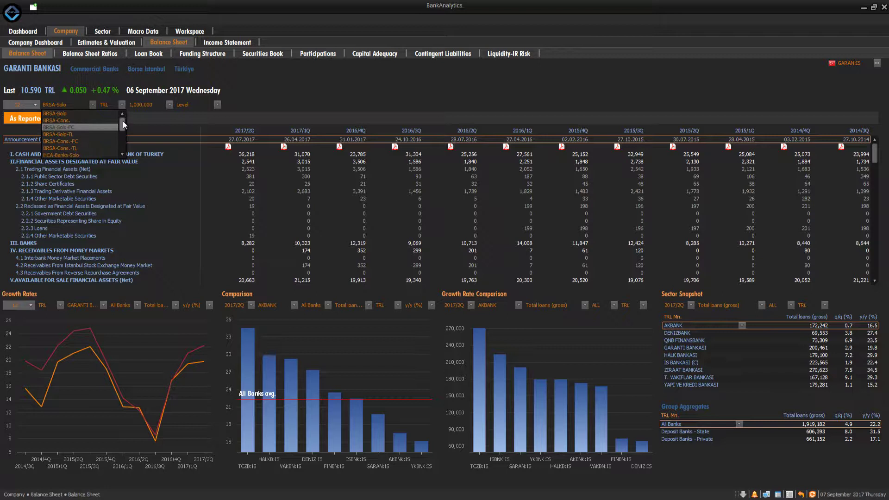
pyautogui.click(106, 120)
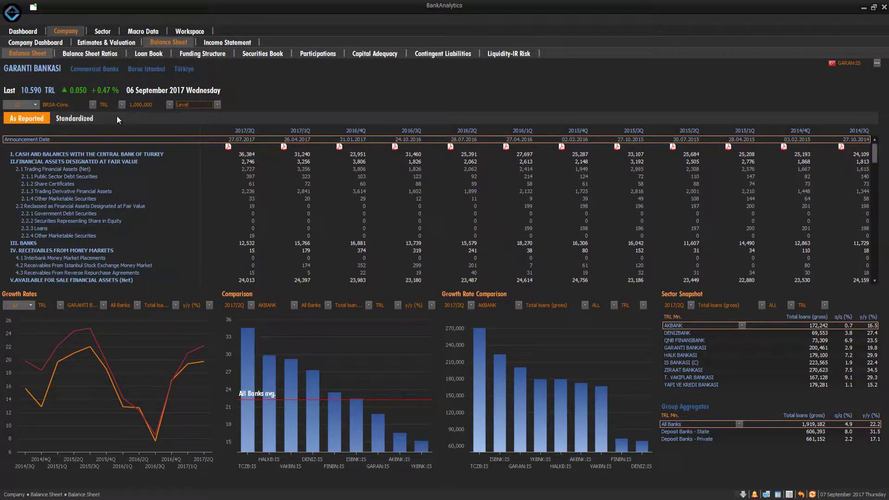
pyautogui.click(120, 119)
pyautogui.click(169, 105)
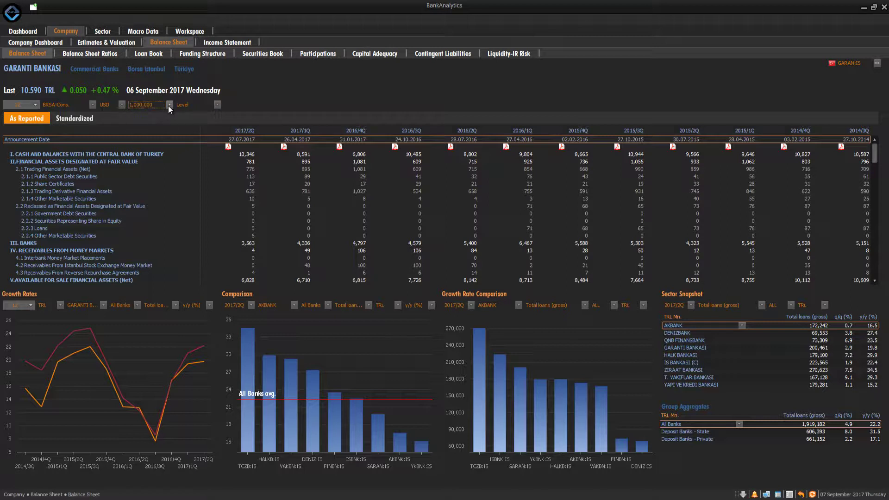
pyautogui.click(216, 105)
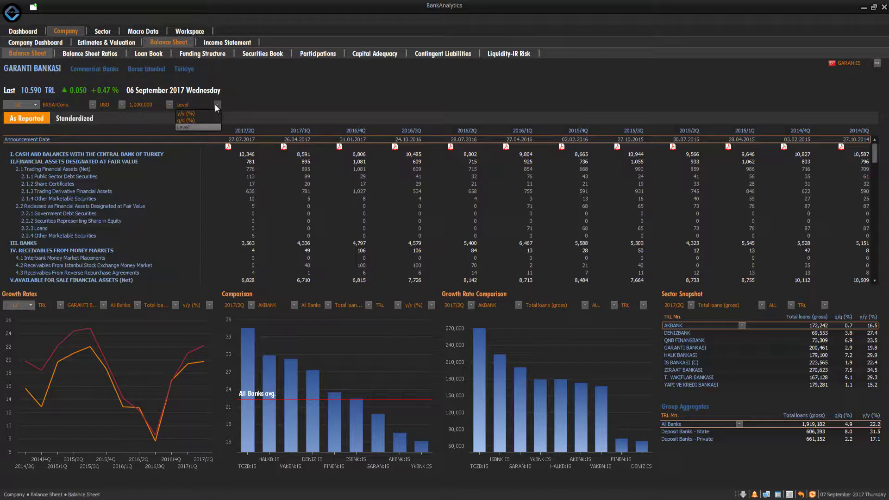
pyautogui.click(215, 105)
# Open Garanti's financial report PDF, scroll it, and close it.
pyautogui.click(228, 146)
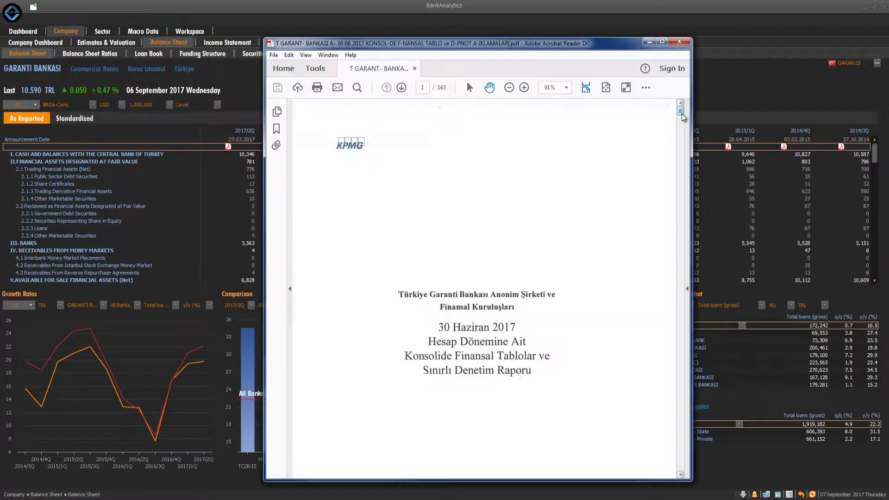
pyautogui.moveTo(680, 115)
pyautogui.mouseDown()
pyautogui.moveTo(681, 124)
pyautogui.moveTo(680, 111)
pyautogui.mouseUp()
pyautogui.click(679, 42)
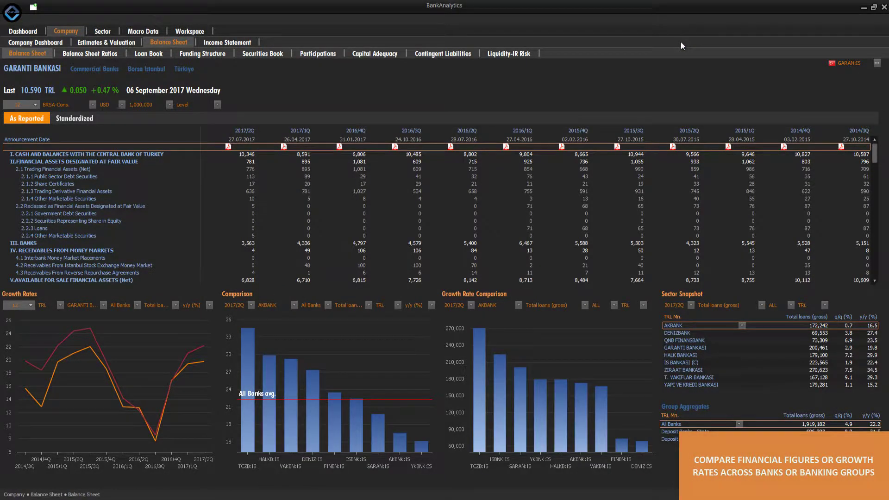
# Copy the balance sheet and paste it into Excel cell A1 as EquityRT formulas.
pyautogui.rightClick(551, 175)
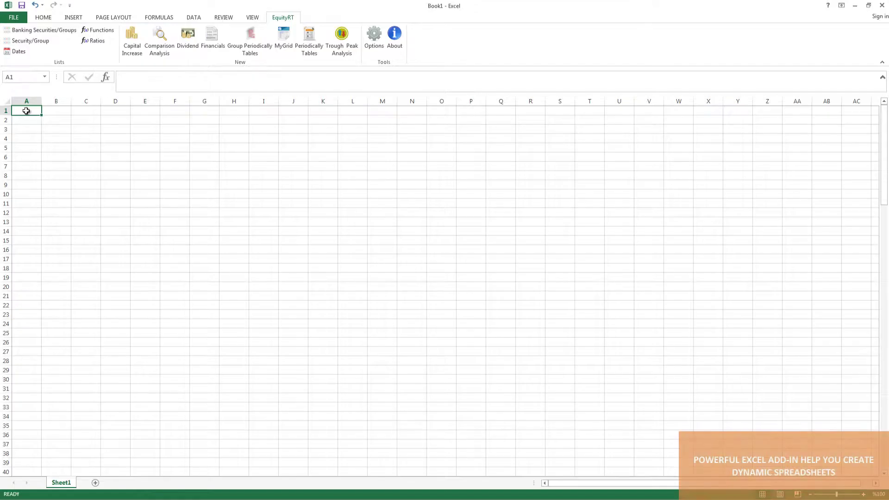
pyautogui.rightClick(26, 111)
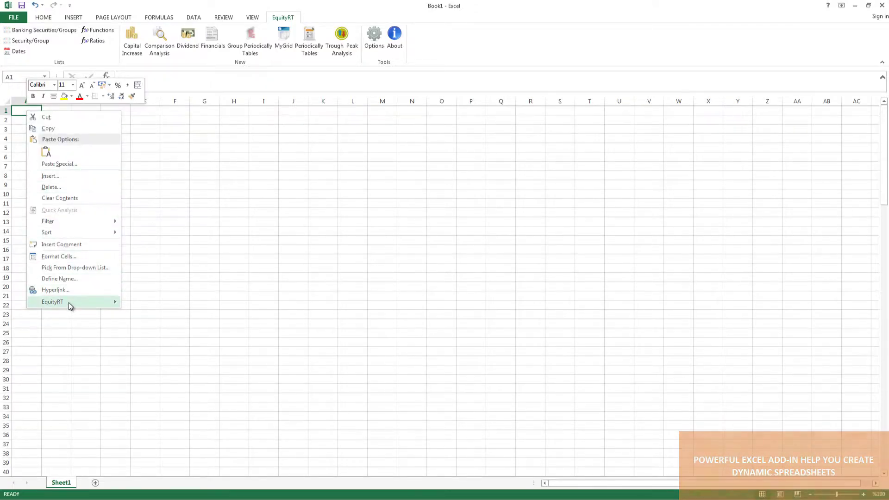
pyautogui.moveTo(68, 303)
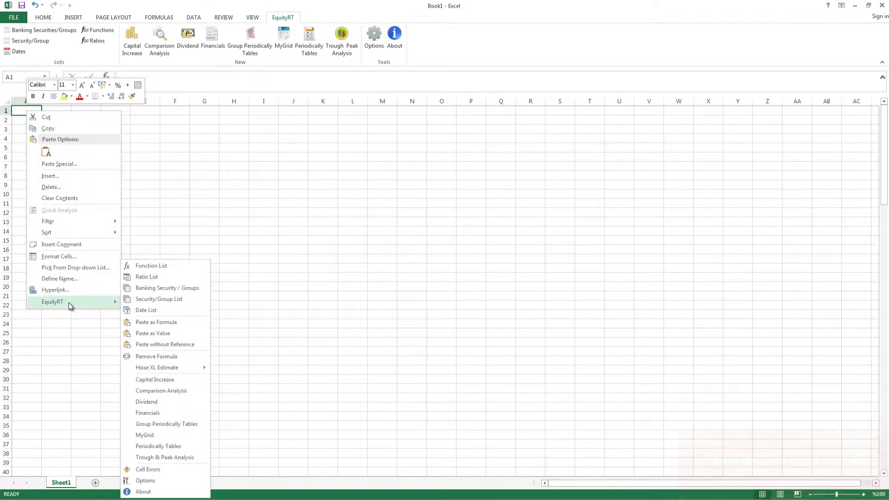
pyautogui.click(185, 322)
# Re-key the sheet to AKBNK:IS, LOCAL currency, periods 2015/YE and 2014/9M, then inspect B8's formula.
pyautogui.click(281, 111)
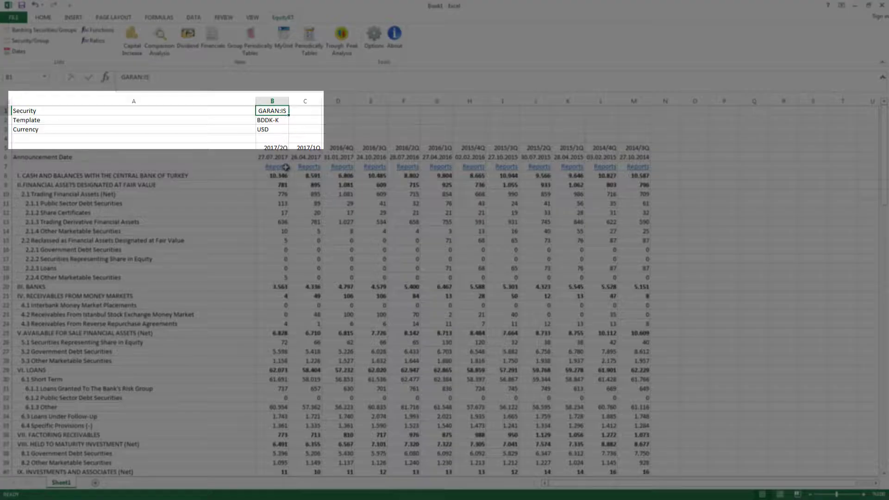
pyautogui.write('AKBNK:IS')
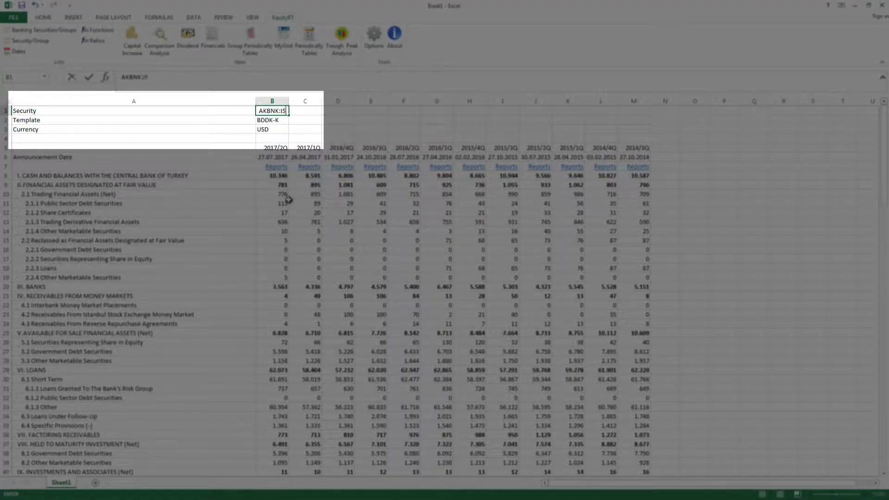
pyautogui.press('Return')
pyautogui.press('Return')
pyautogui.write('LO')
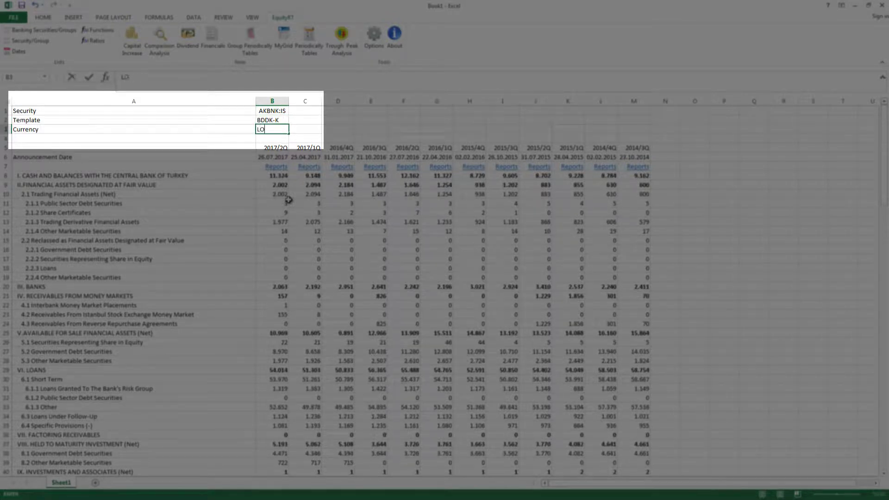
pyautogui.write('CAL')
pyautogui.press('Return')
pyautogui.press('Return')
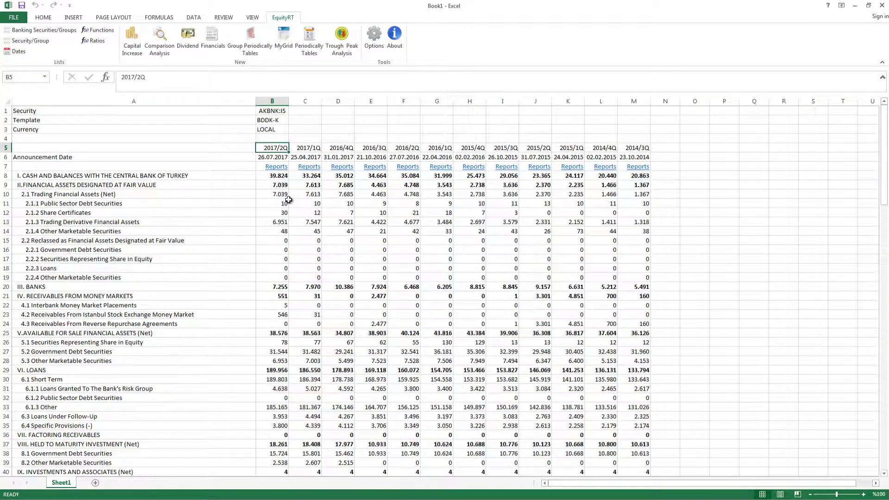
pyautogui.write('2015/YE')
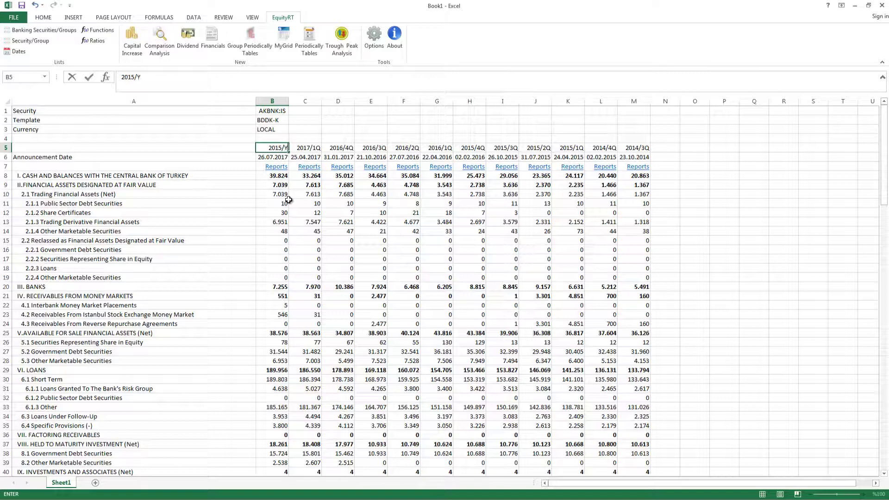
pyautogui.press('Tab')
pyautogui.write('2014/9M')
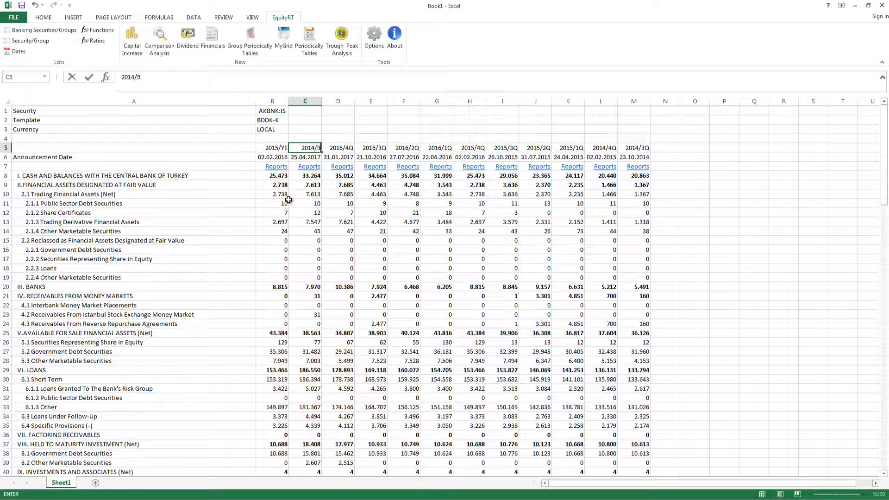
pyautogui.press('Return')
pyautogui.click(280, 176)
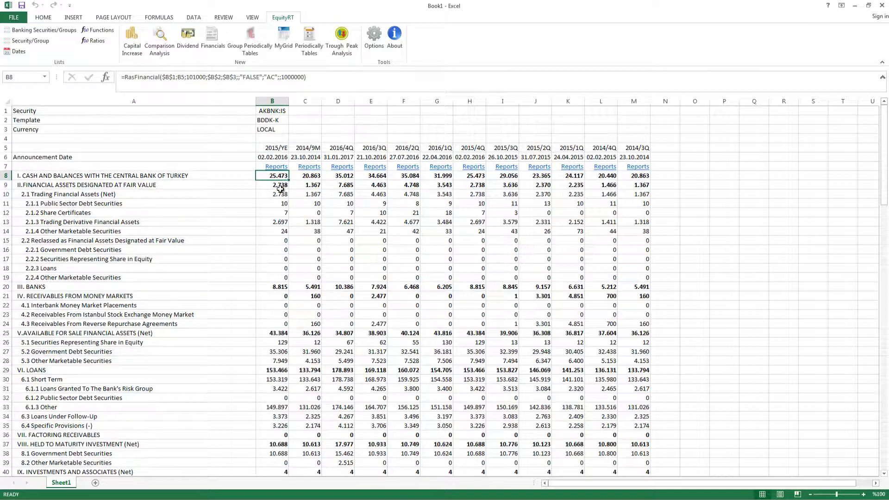
pyautogui.press('F2')
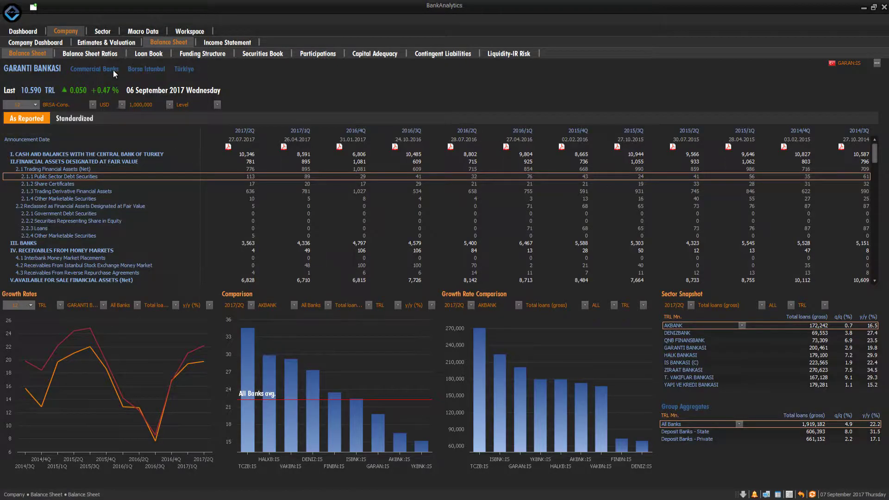
# Open Balance Sheet Ratios and extend the ratio table to 12 quarters, scrolling across it.
pyautogui.click(107, 56)
pyautogui.click(53, 109)
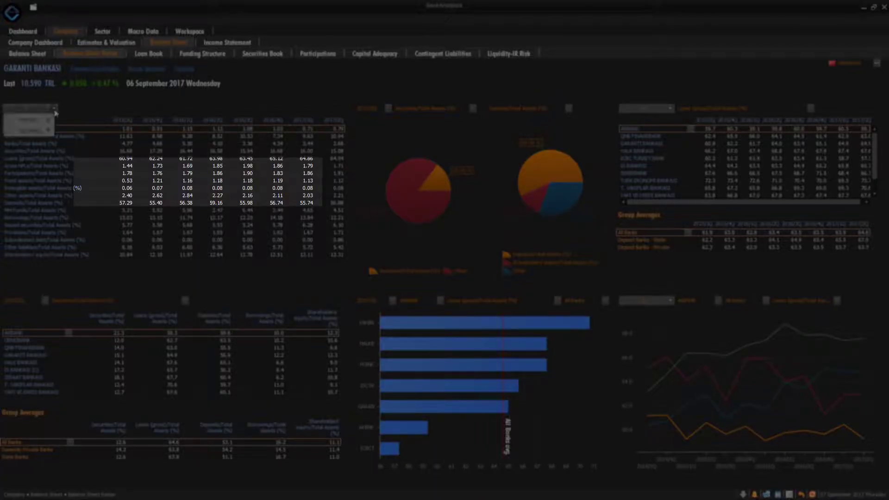
pyautogui.moveTo(47, 131)
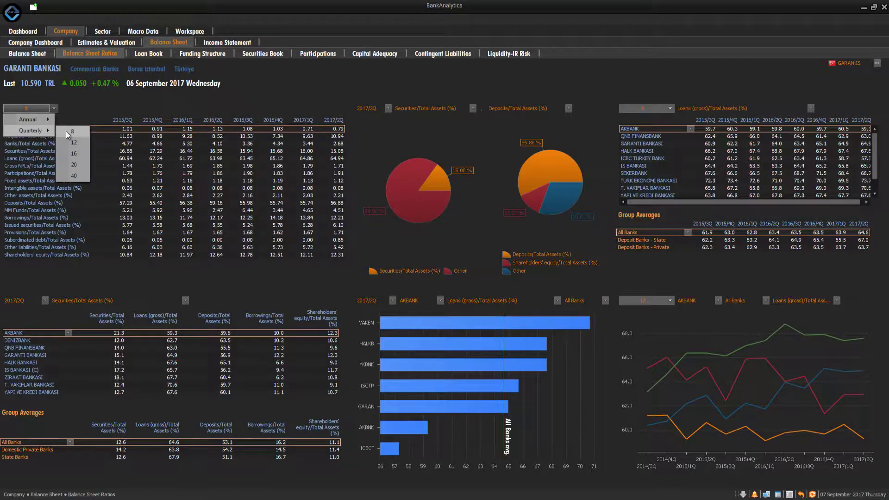
pyautogui.click(81, 140)
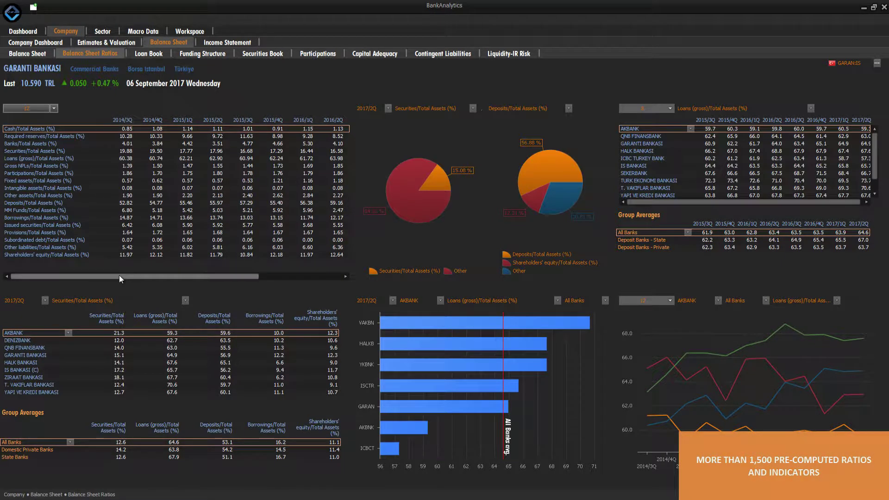
pyautogui.moveTo(118, 275)
pyautogui.mouseDown()
pyautogui.moveTo(235, 282)
pyautogui.moveTo(118, 282)
pyautogui.mouseUp()
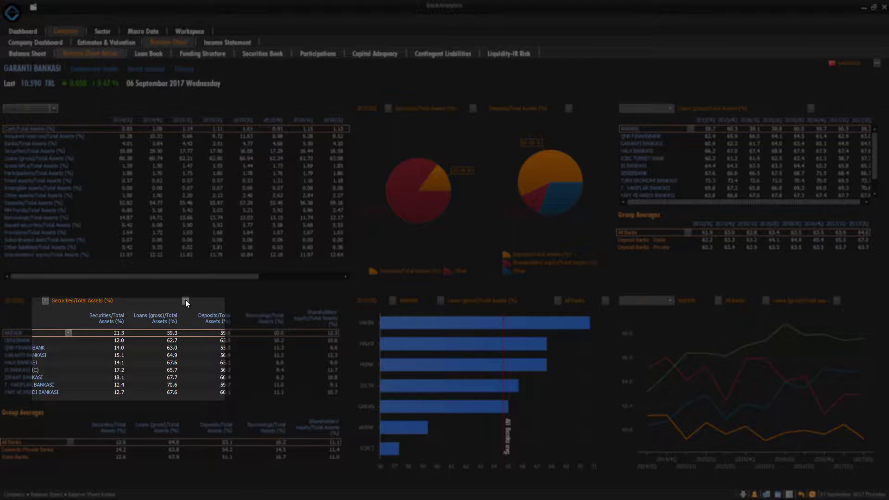
# Add Required reserves/Total Assets and Banks/Total Assets (%) to the comparison table.
pyautogui.click(185, 301)
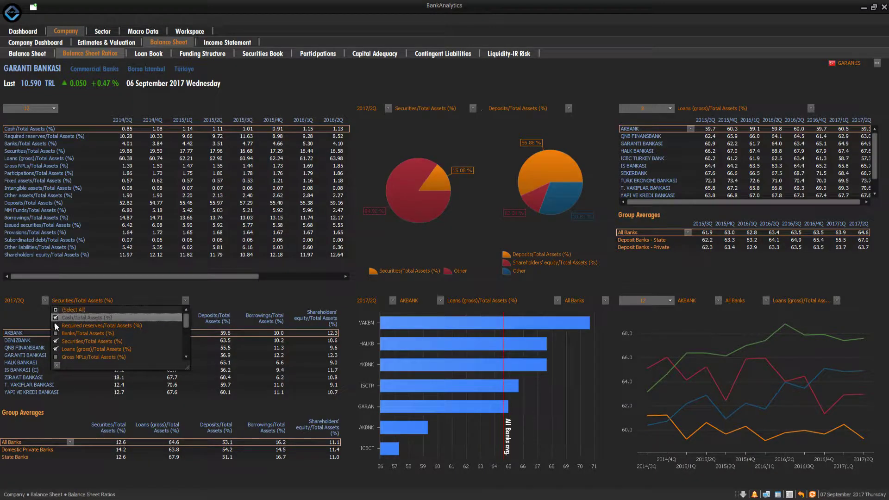
pyautogui.click(56, 326)
pyautogui.click(56, 333)
pyautogui.click(40, 306)
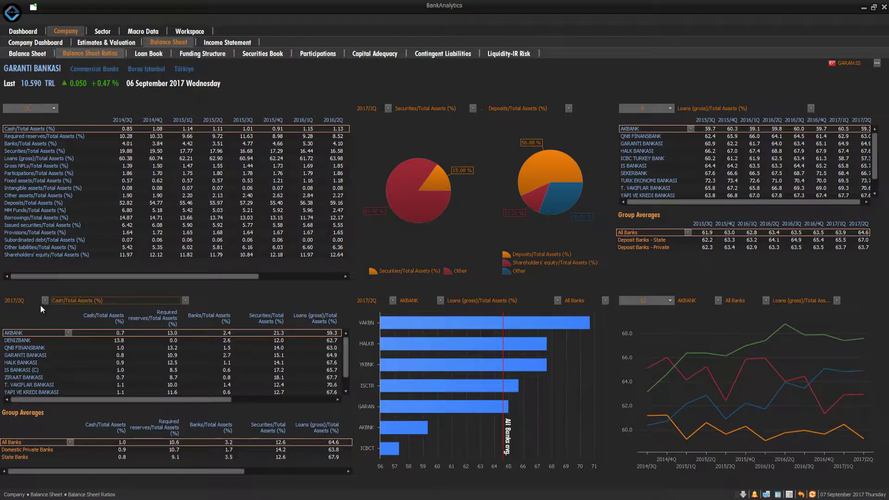
pyautogui.moveTo(68, 398); pyautogui.dragTo(47, 400)
# Make the Group Averages table lead with State Banks.
pyautogui.click(69, 441)
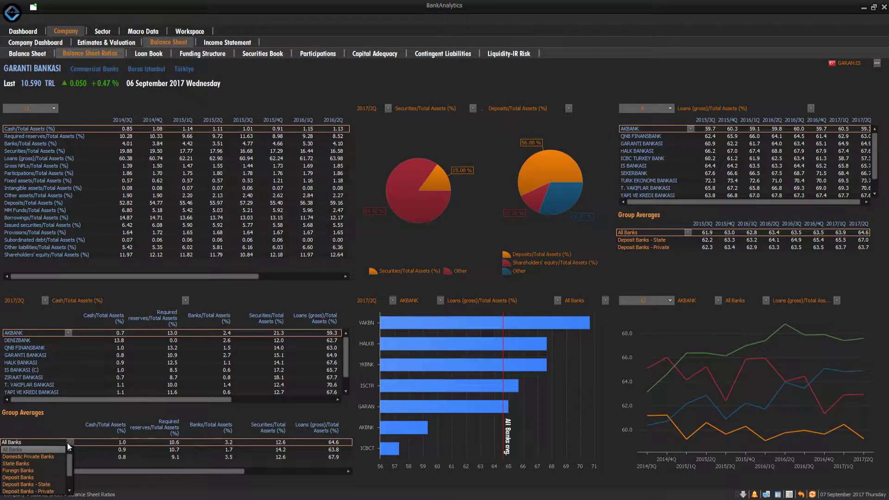
pyautogui.click(41, 464)
pyautogui.moveTo(58, 471); pyautogui.dragTo(13, 473)
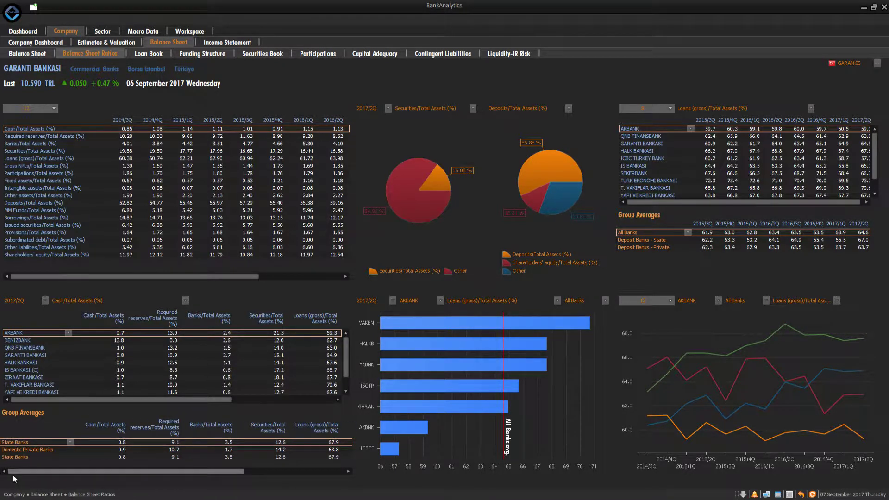
pyautogui.click(440, 300)
# Add Citibank and Denizbank to the bar chart and rank banks by Gross NPLs/Total Assets (%).
pyautogui.scroll(-3, 439, 336)
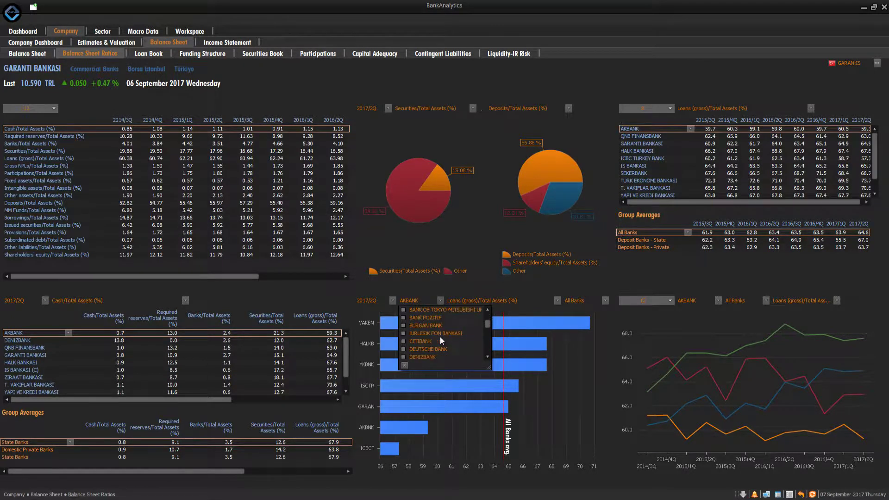
pyautogui.click(403, 343)
pyautogui.click(404, 356)
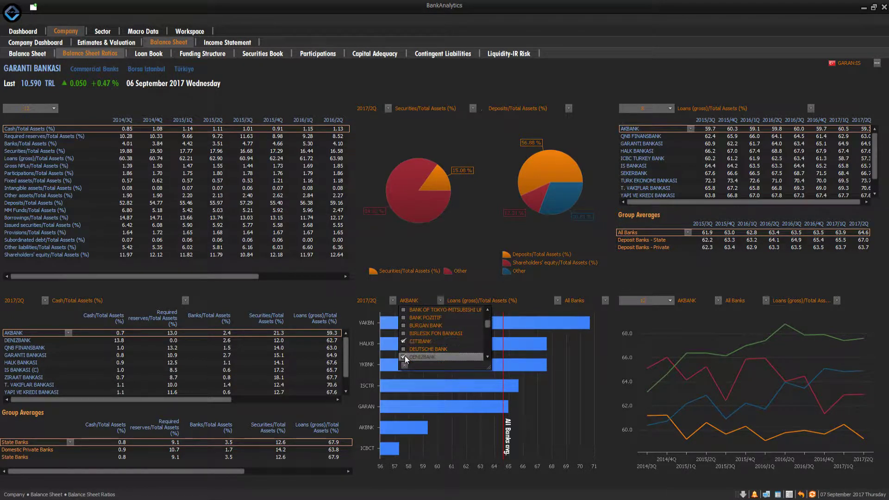
pyautogui.click(457, 300)
pyautogui.click(556, 301)
pyautogui.click(532, 308)
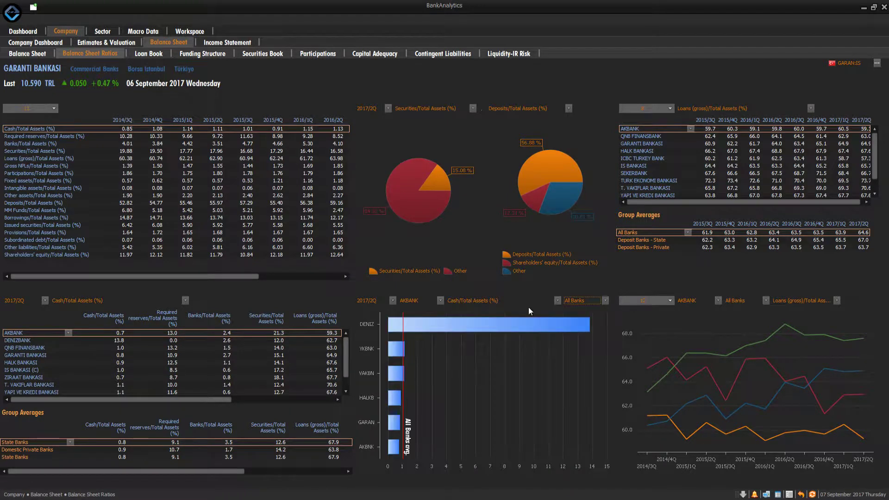
pyautogui.click(557, 301)
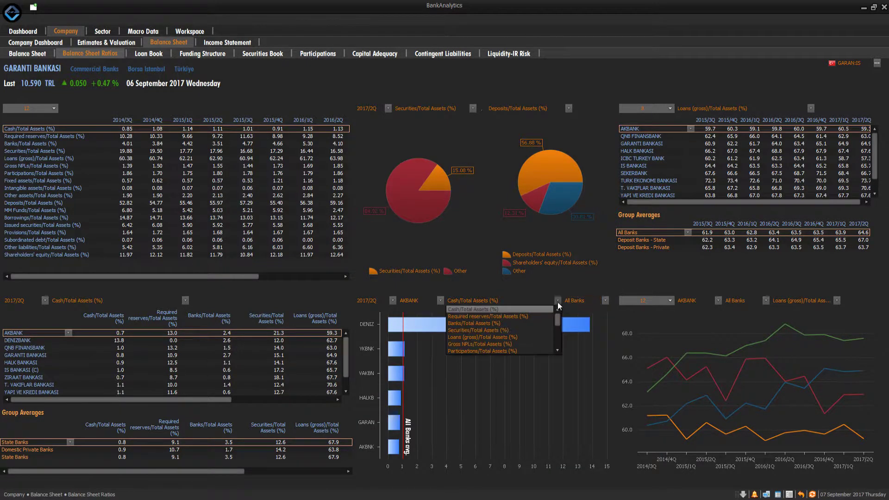
pyautogui.click(543, 343)
# Add Cash/Total Assets and Required reserves/Total Assets (%) to the pie chart.
pyautogui.click(559, 111)
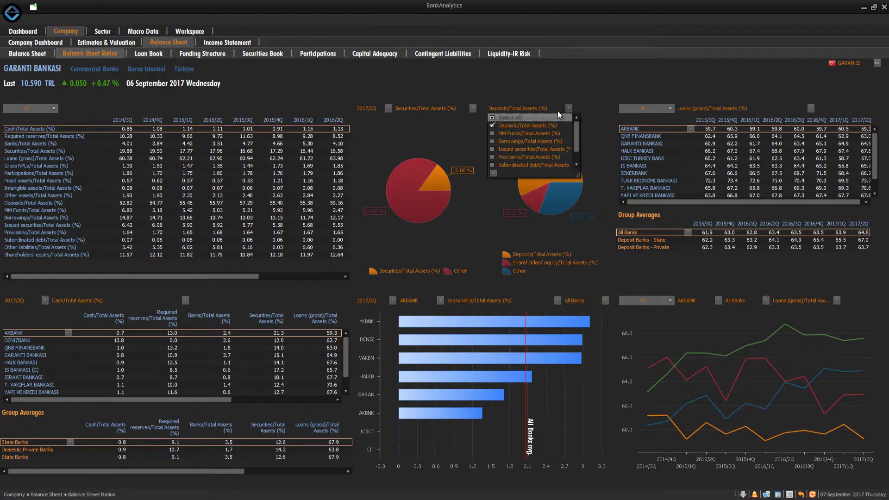
pyautogui.click(472, 109)
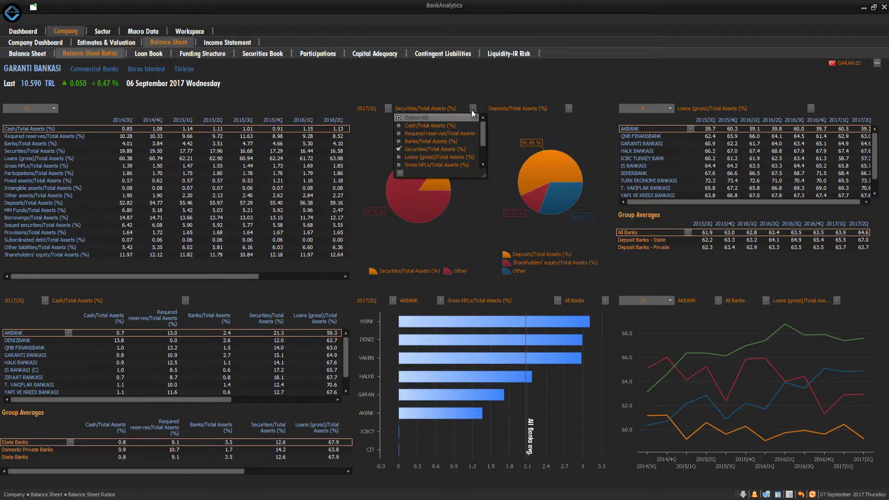
pyautogui.click(399, 125)
pyautogui.click(399, 134)
pyautogui.click(363, 135)
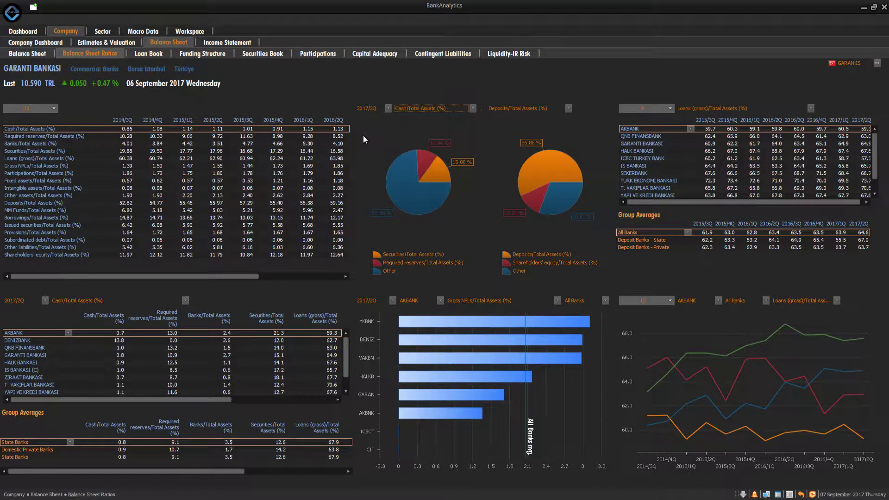
# Open Loan Book and show 12 quarters from 2014/3Q with a 5Y CAGR (%) column.
pyautogui.click(149, 54)
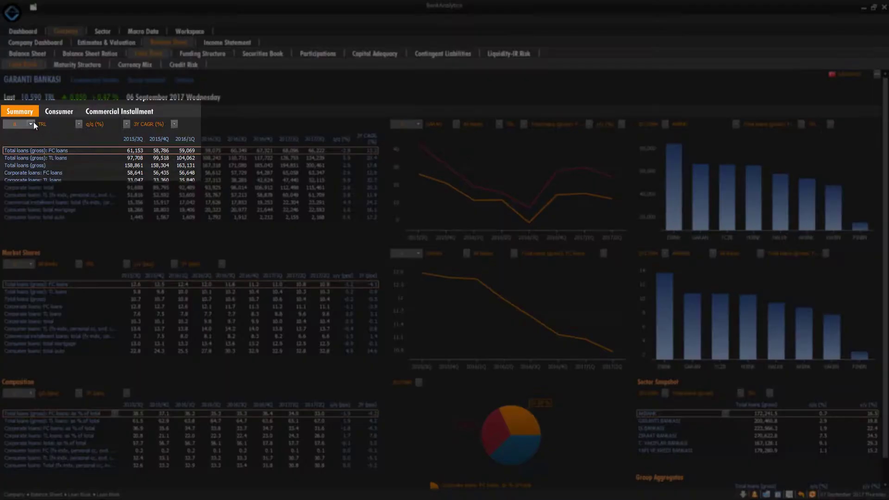
pyautogui.click(31, 122)
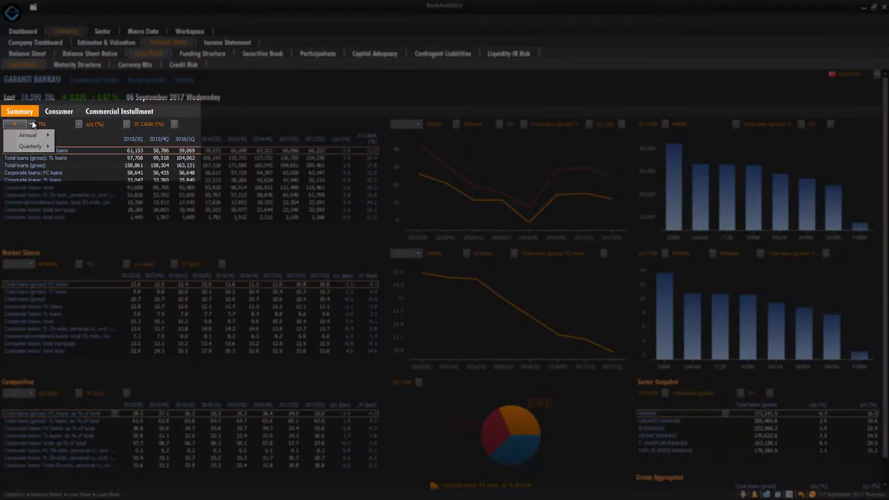
pyautogui.moveTo(42, 146)
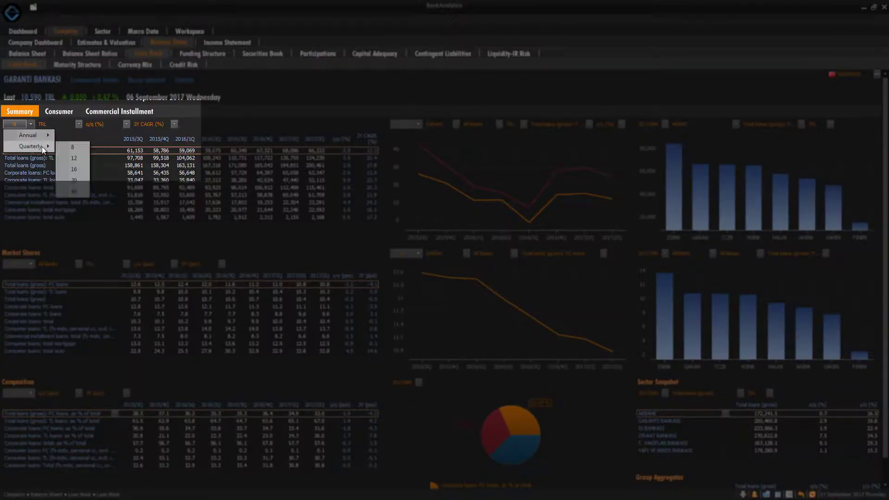
pyautogui.click(82, 157)
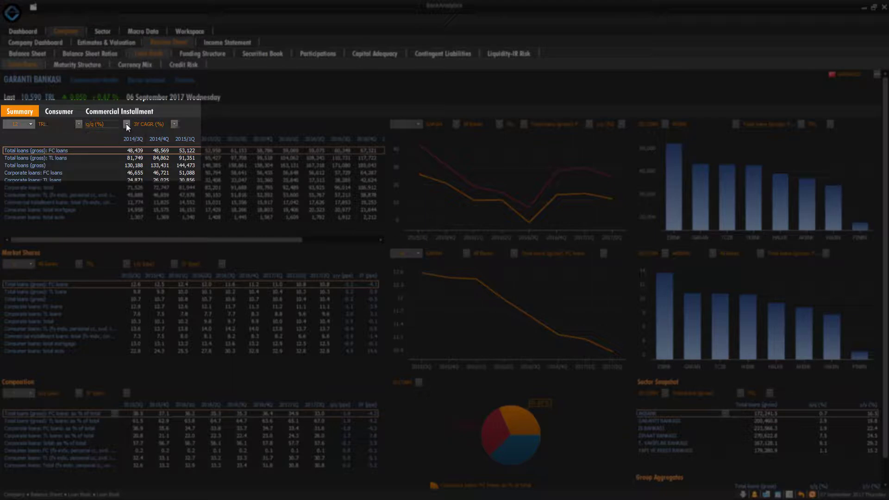
pyautogui.click(174, 125)
pyautogui.click(173, 138)
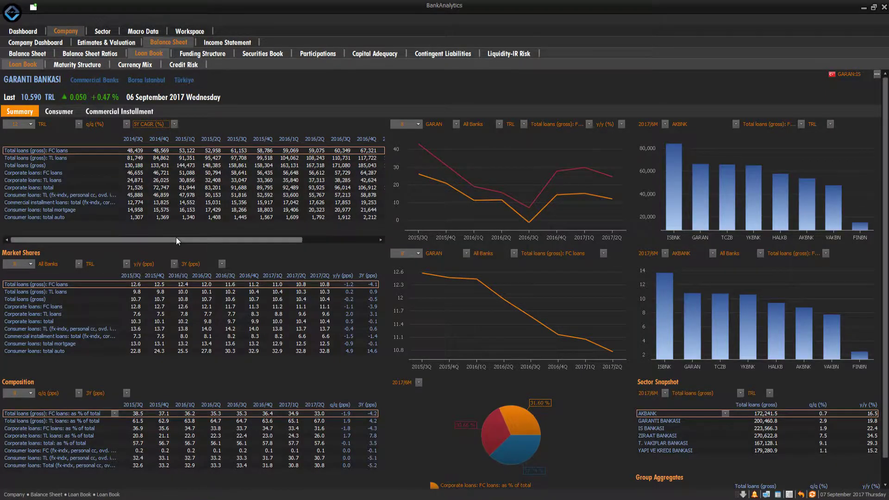
pyautogui.moveTo(175, 238); pyautogui.dragTo(276, 240)
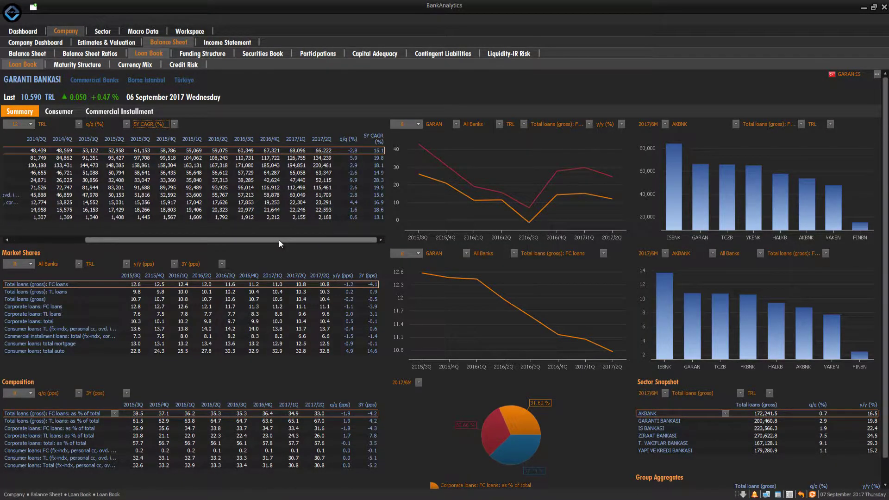
# Add AKBNK and Domestic Private Banks to the loan growth comparison chart.
pyautogui.click(453, 122)
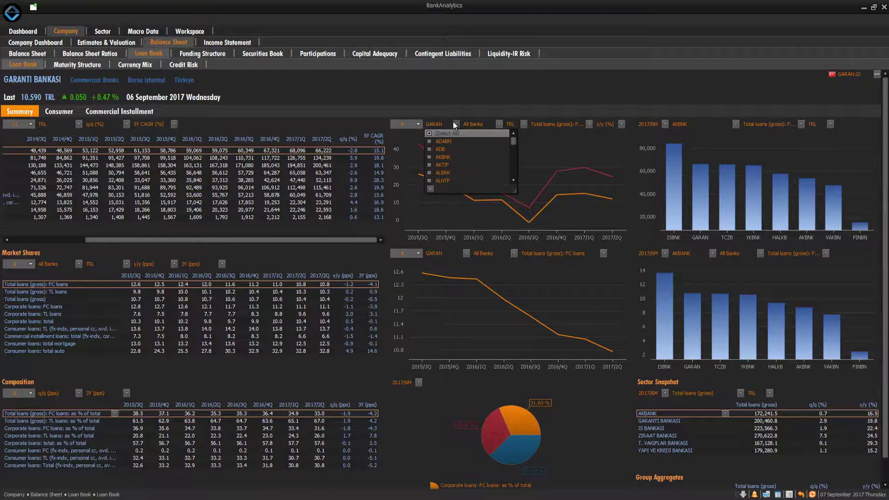
pyautogui.scroll(-5, 429, 157)
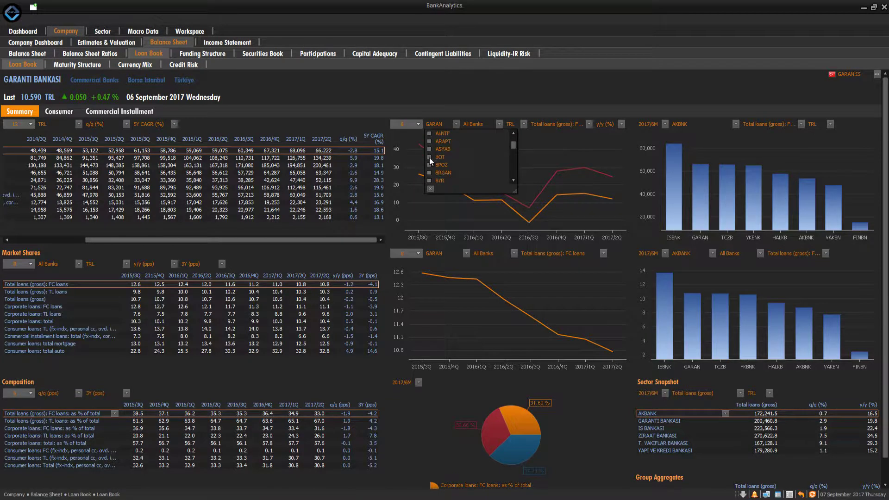
pyautogui.click(422, 164)
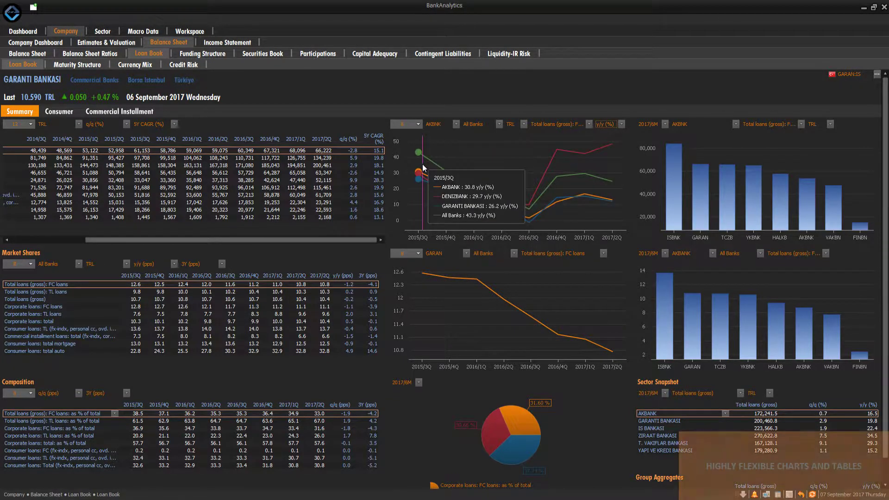
pyautogui.click(498, 124)
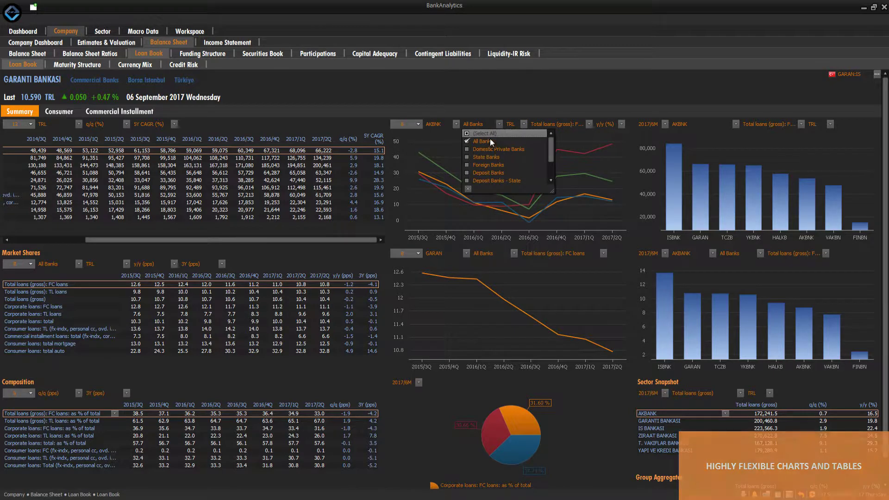
pyautogui.click(465, 152)
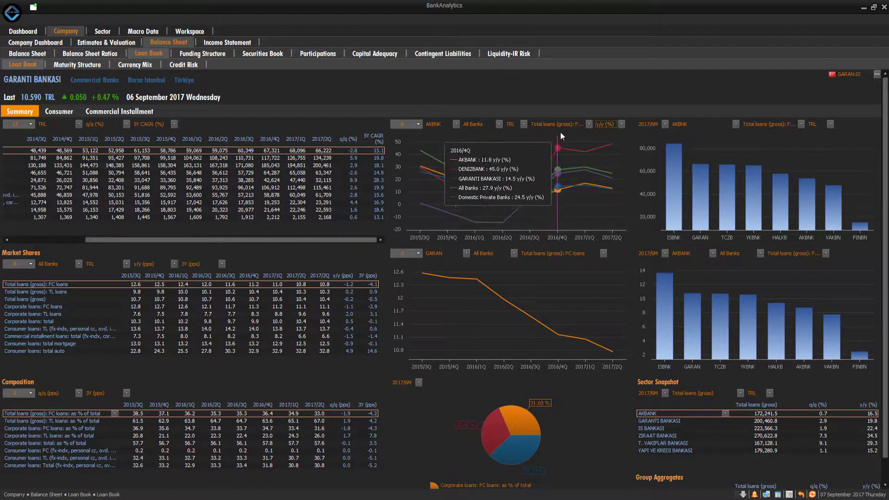
# Chart growth of Total loans (gross): TL loans, then show the Consumer loan series.
pyautogui.click(586, 123)
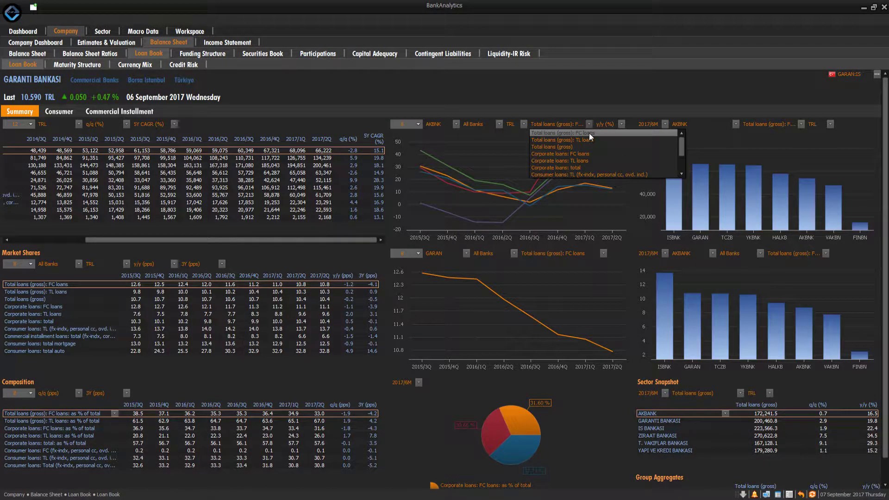
pyautogui.click(590, 139)
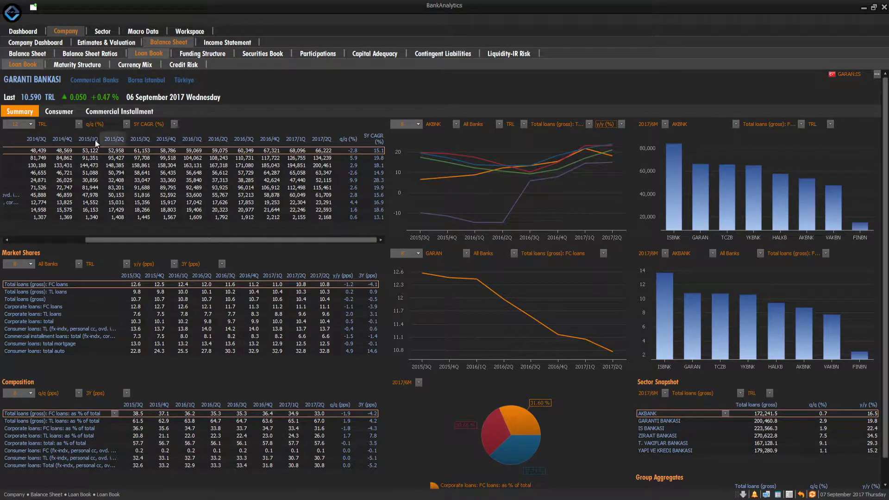
pyautogui.click(64, 115)
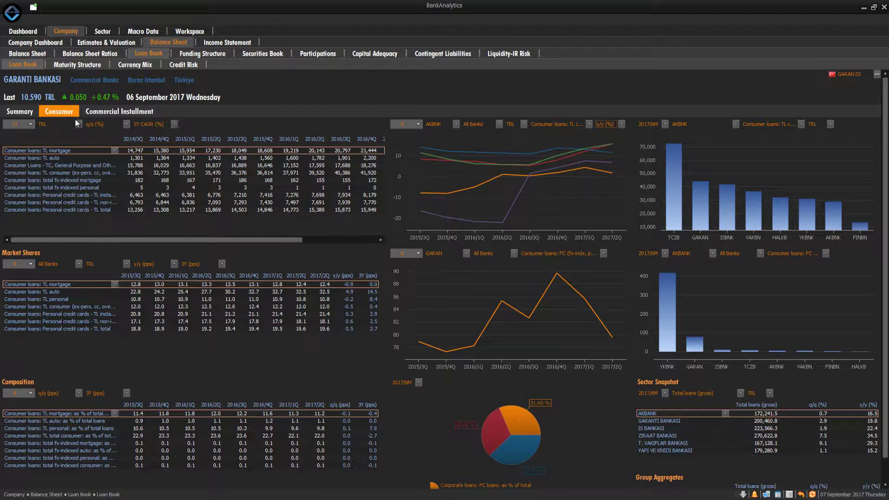
# View the commercial installment loans and the Maturity Structure time-to-maturity breakdown.
pyautogui.click(115, 114)
pyautogui.click(96, 65)
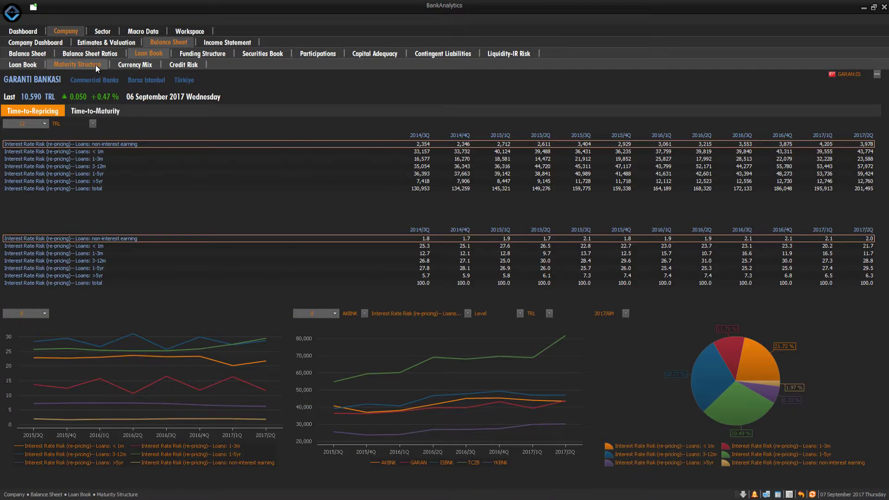
pyautogui.click(89, 114)
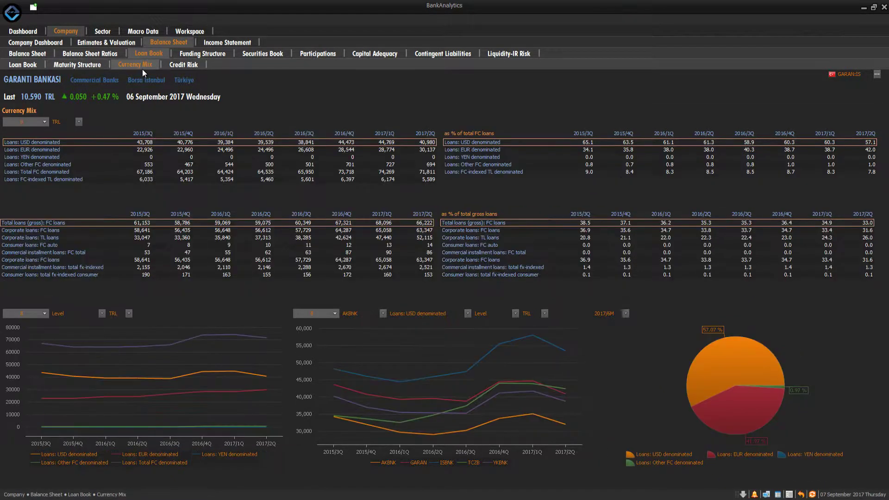
# Review the Credit Risk views: Type-1 loans, Total NPLs and Potential Bad Loans.
pyautogui.click(185, 67)
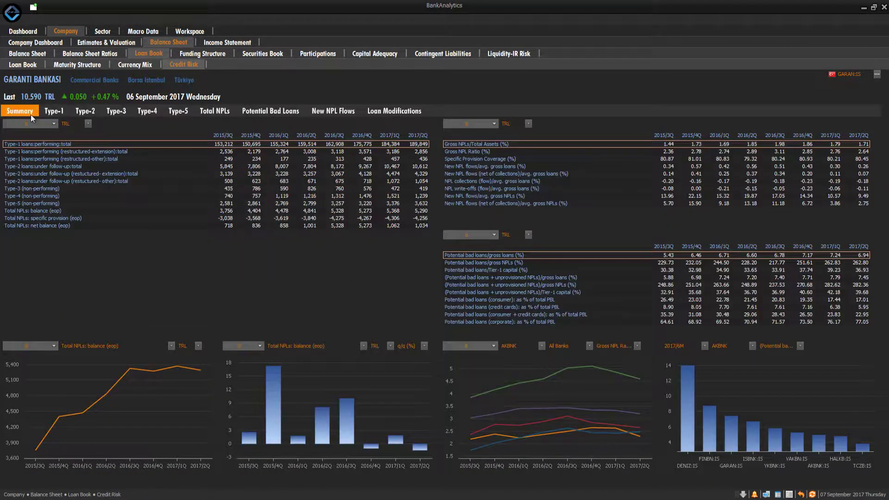
pyautogui.click(46, 116)
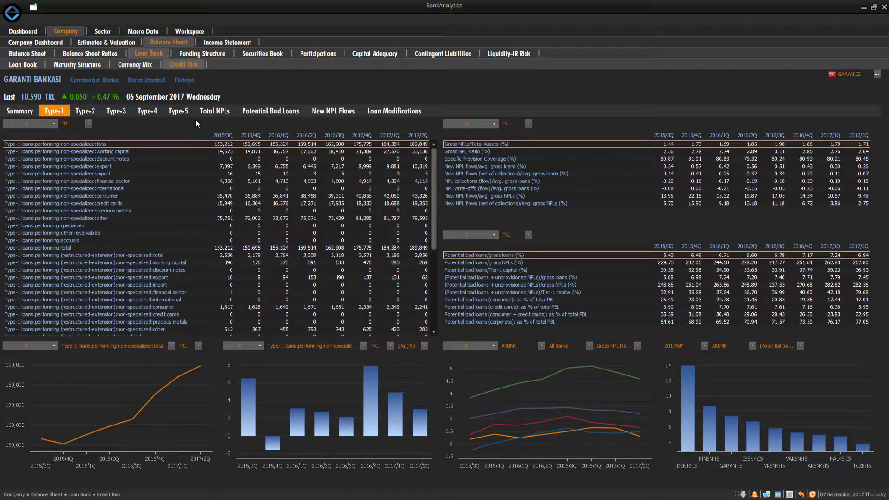
pyautogui.click(208, 116)
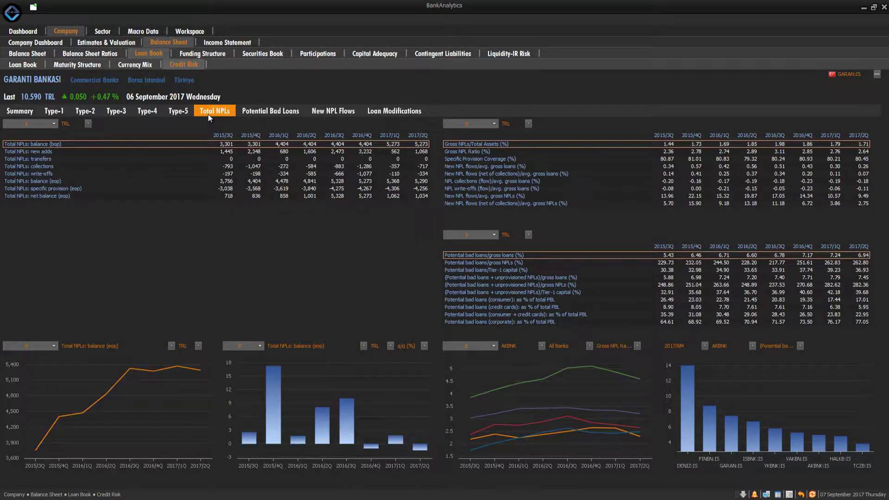
pyautogui.click(265, 113)
# Open Garanti's Earnings Review with the P&L tables showing 12 quarters.
pyautogui.click(240, 43)
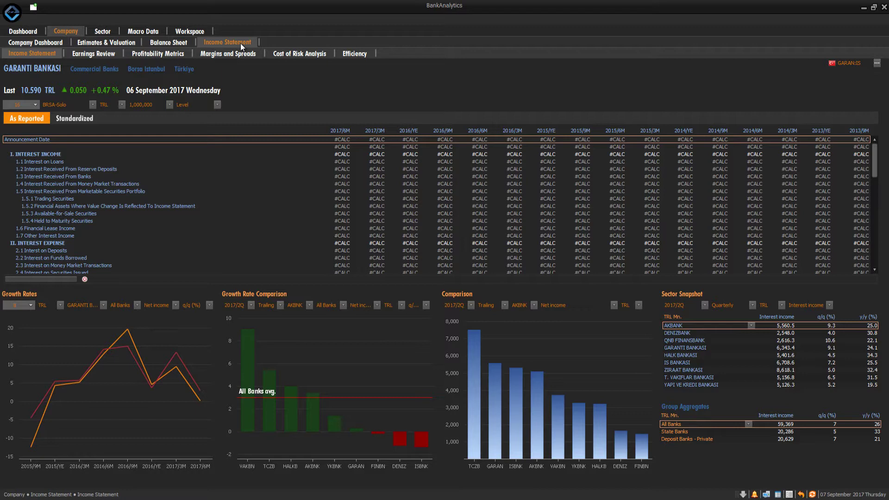
pyautogui.click(104, 55)
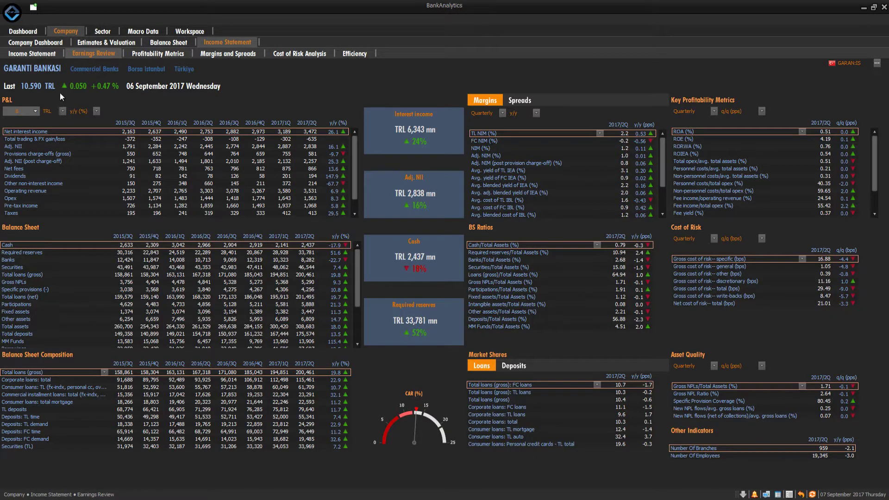
pyautogui.click(38, 112)
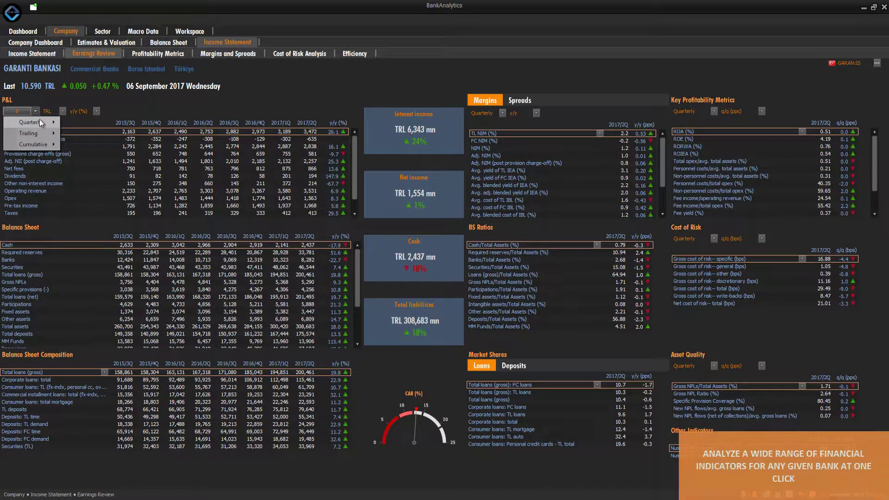
pyautogui.moveTo(39, 118)
pyautogui.click(87, 131)
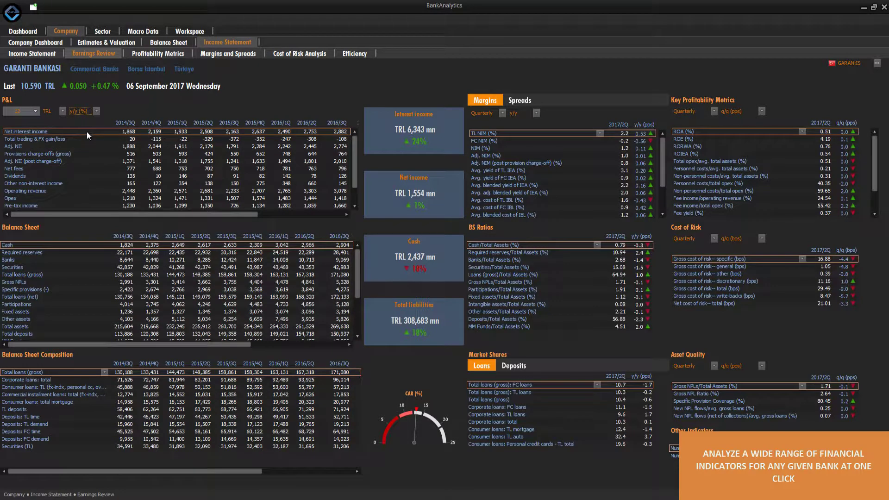
pyautogui.moveTo(104, 213); pyautogui.dragTo(189, 215)
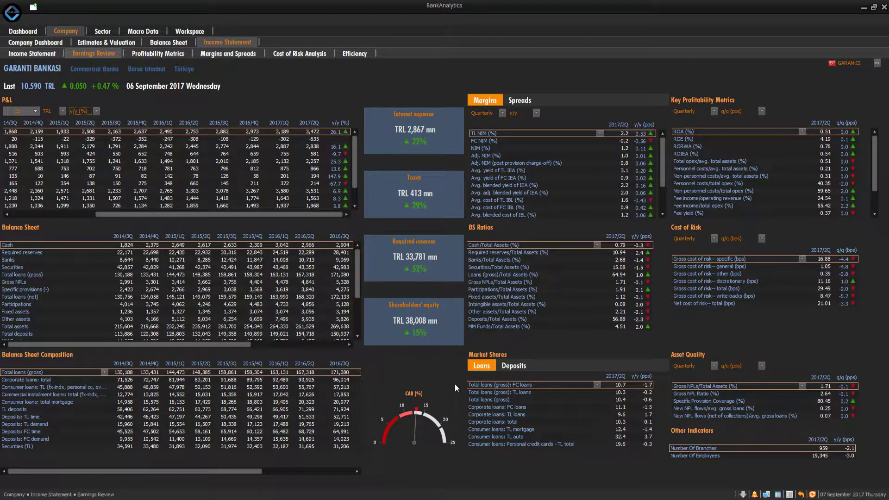
# Switch Market Shares to Deposits, Asset Quality to y/y and Cost of Risk to Trailing.
pyautogui.click(520, 368)
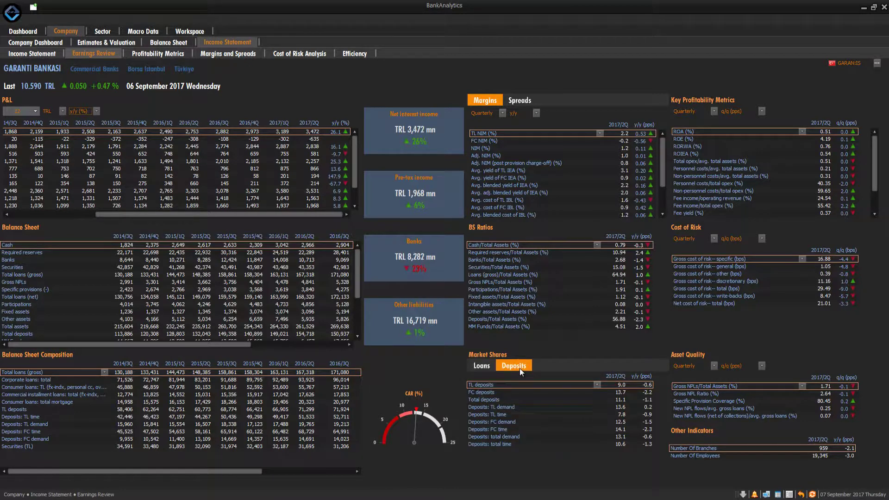
pyautogui.click(755, 373)
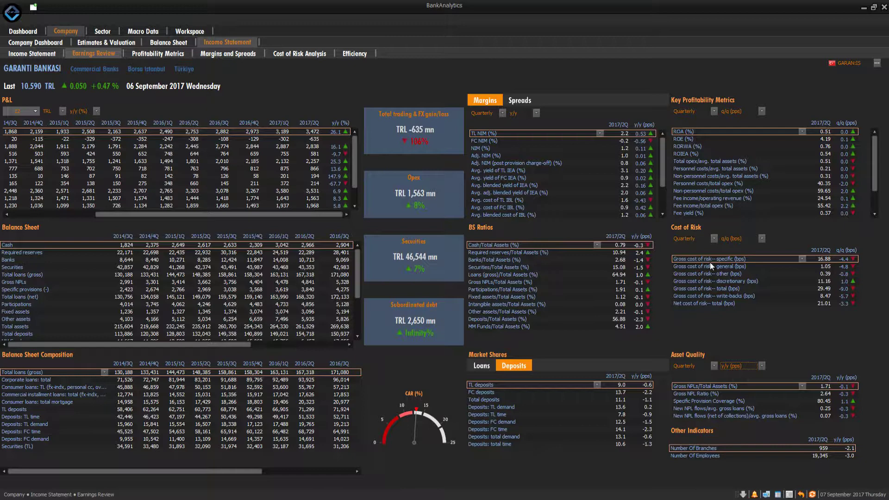
pyautogui.click(709, 235)
pyautogui.click(709, 250)
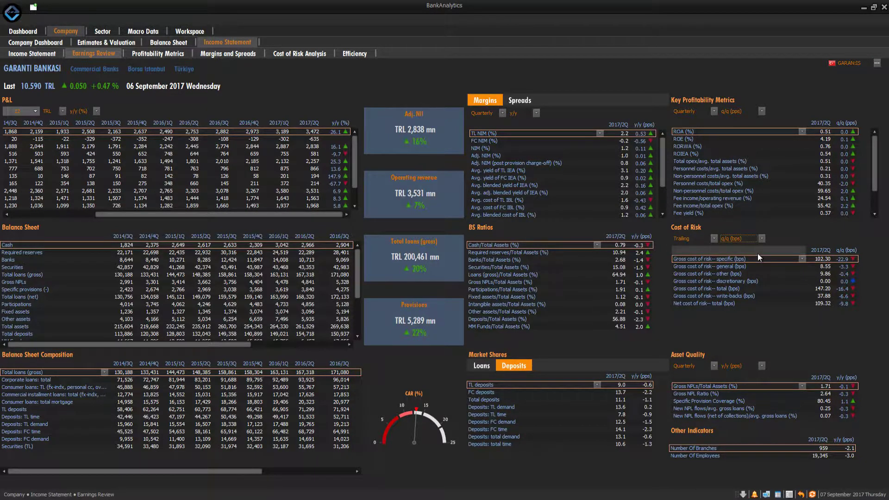
# Show quarterly Spreads as q/q changes, then move to the Sector dashboard.
pyautogui.click(519, 100)
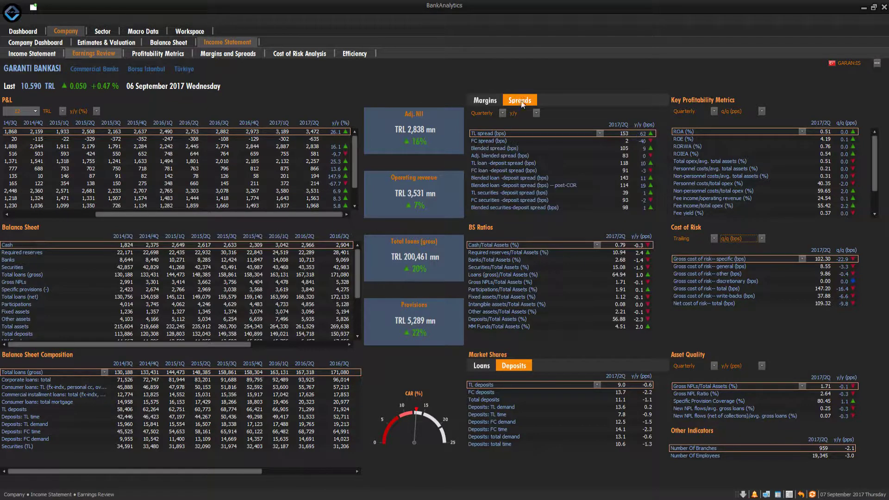
pyautogui.click(502, 113)
pyautogui.click(530, 121)
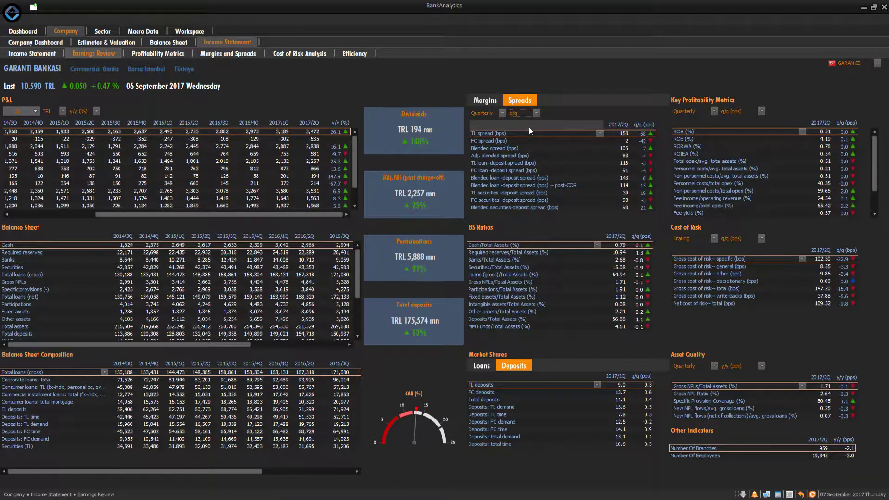
pyautogui.click(521, 129)
pyautogui.click(102, 32)
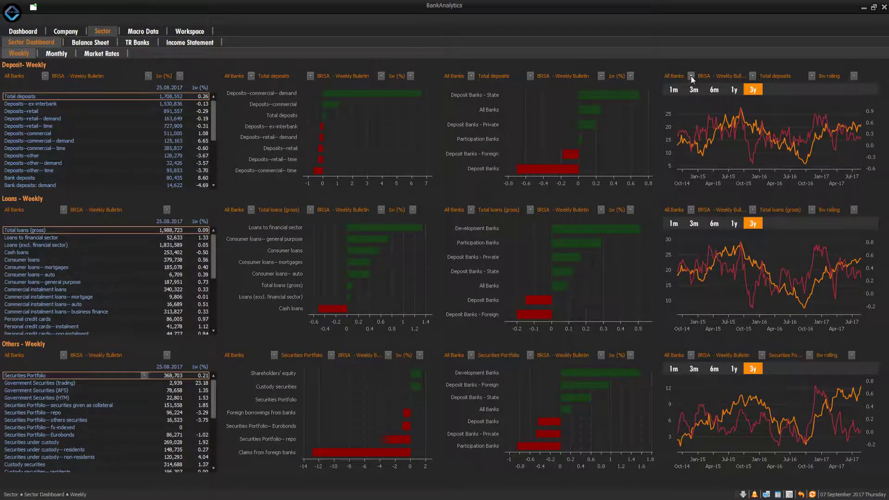
# Plot Deposits--retail in the weekly trend chart with 13w rolling smoothing.
pyautogui.click(751, 75)
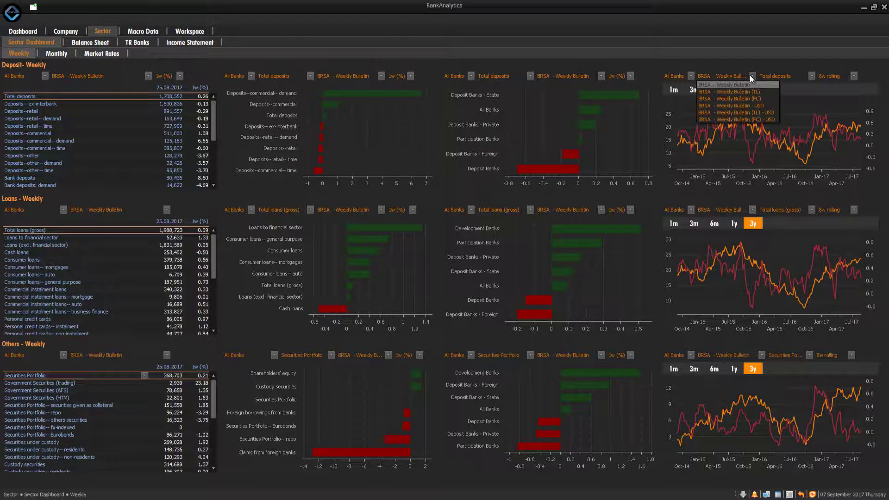
pyautogui.click(761, 91)
pyautogui.moveTo(764, 113)
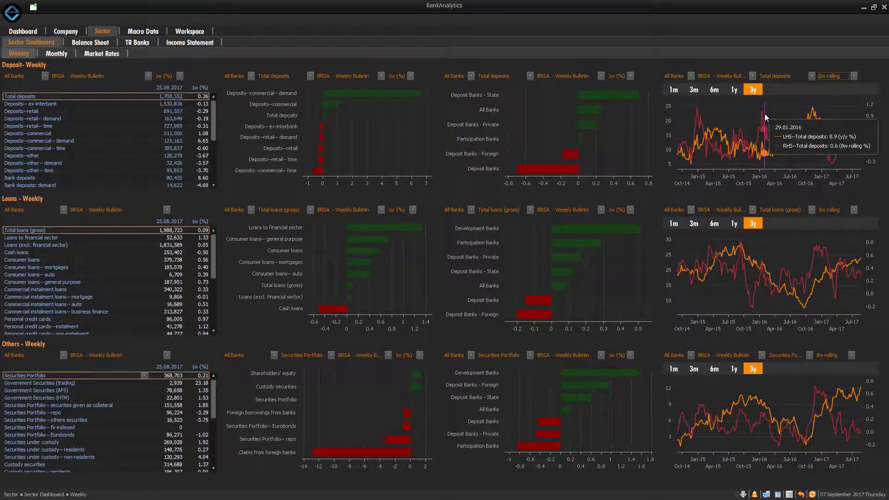
pyautogui.click(810, 76)
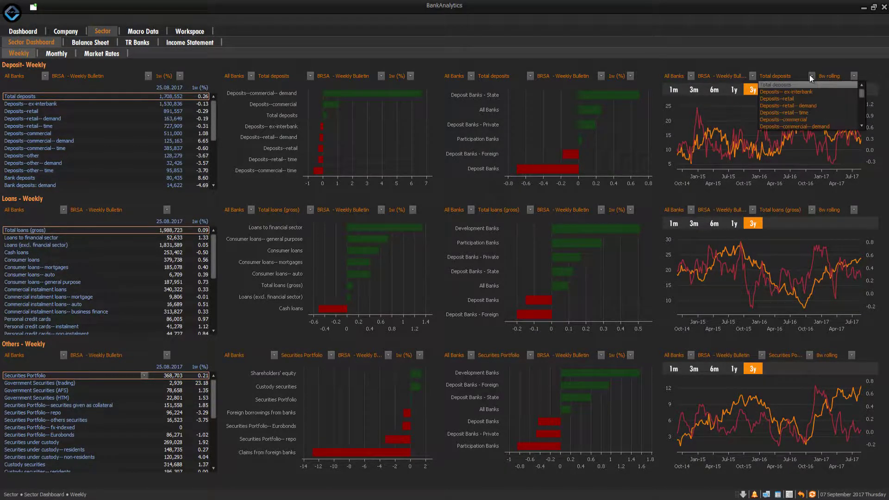
pyautogui.click(810, 98)
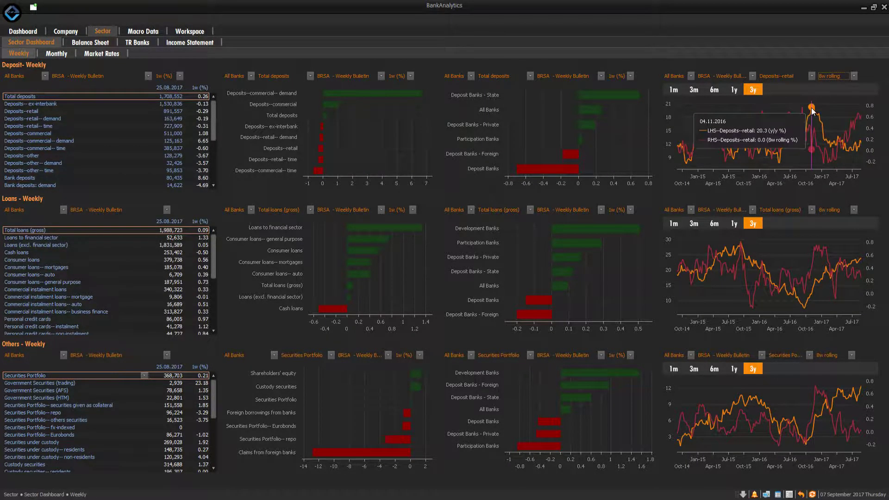
pyautogui.click(854, 78)
pyautogui.click(854, 87)
pyautogui.moveTo(811, 115)
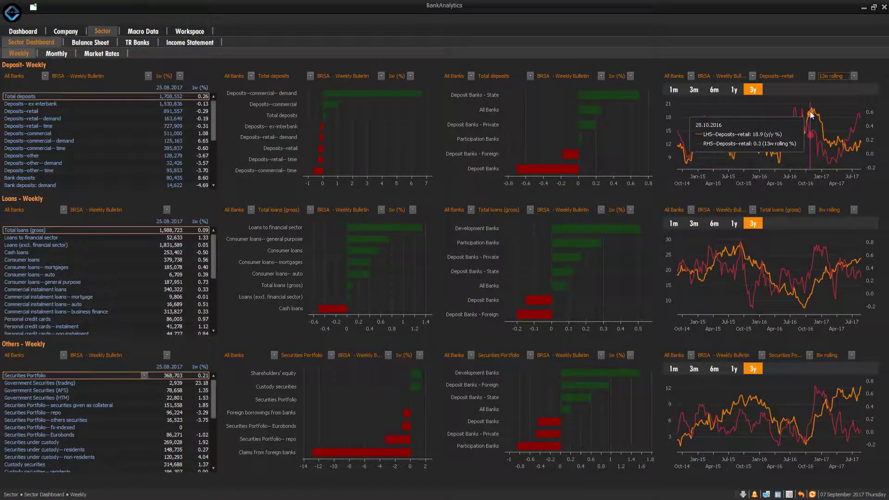
# Compare bank groups on Deposits--retail using 1m (%) changes from the weekly bulletin.
pyautogui.click(630, 76)
pyautogui.click(625, 90)
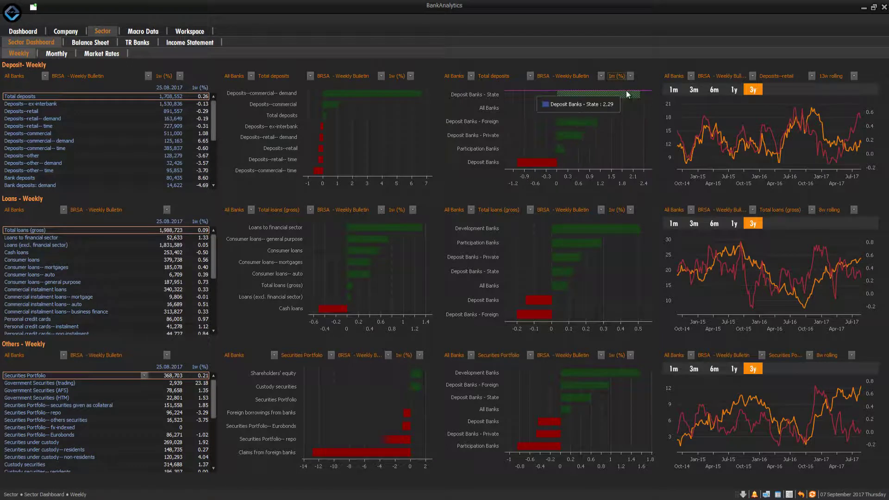
pyautogui.click(602, 76)
pyautogui.click(601, 102)
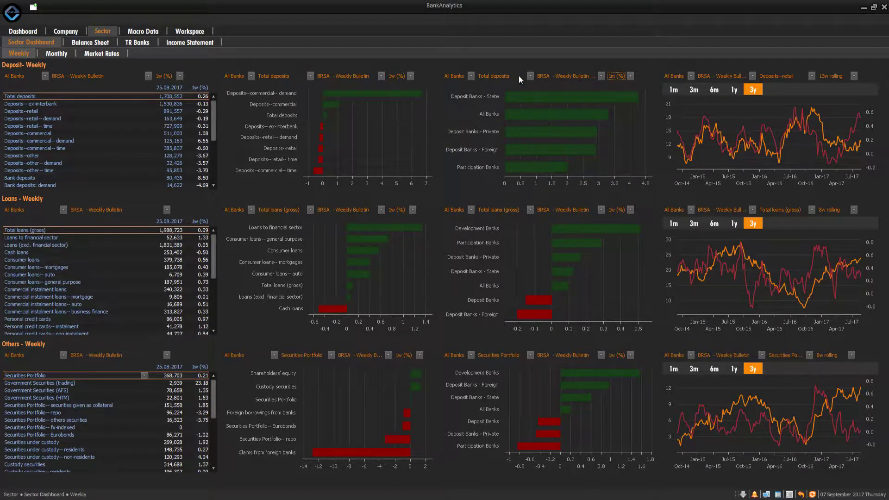
pyautogui.click(518, 76)
pyautogui.click(521, 96)
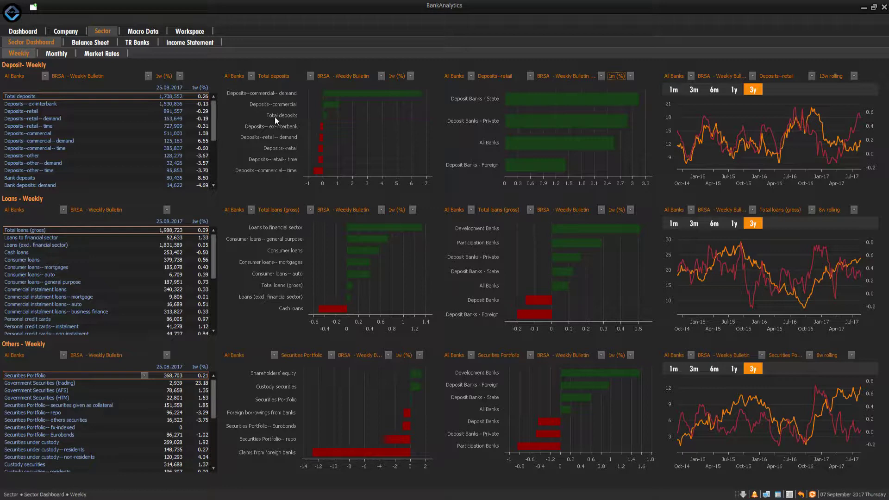
# Visit Monthly and Market Rates, rank TR Banks by Total Loans descending, then open Macro Data.
pyautogui.click(64, 55)
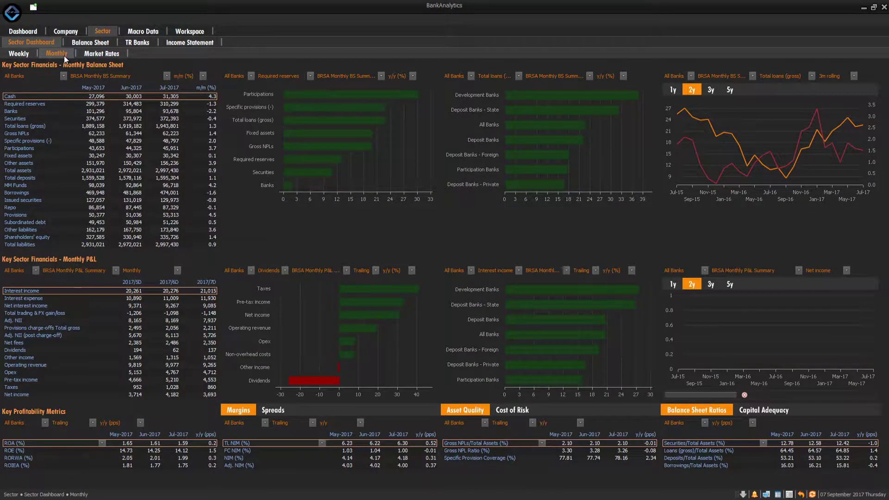
pyautogui.click(103, 56)
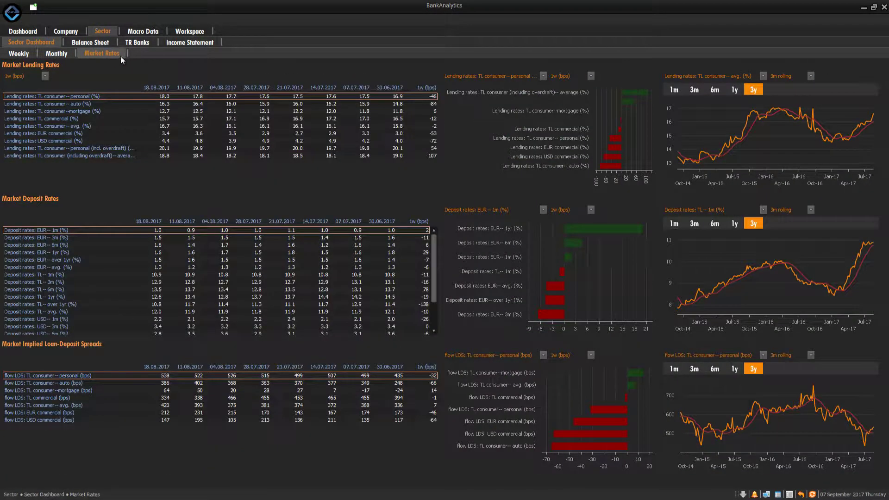
pyautogui.click(148, 43)
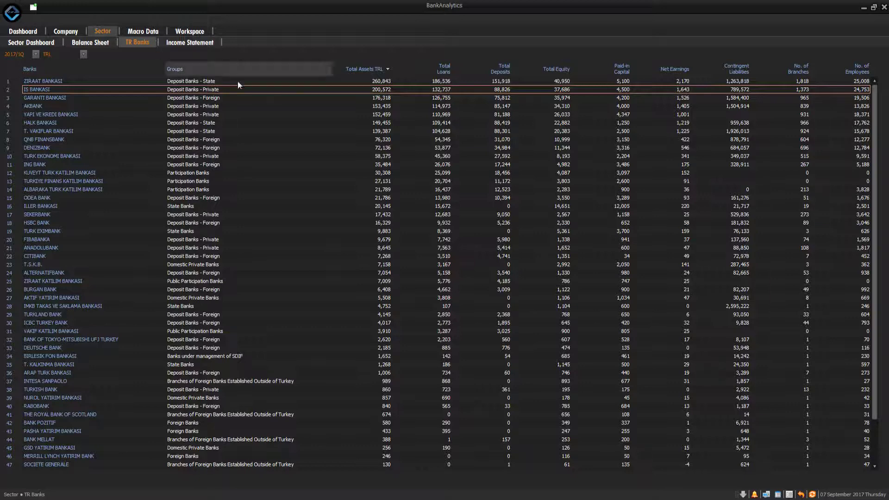
pyautogui.click(449, 72)
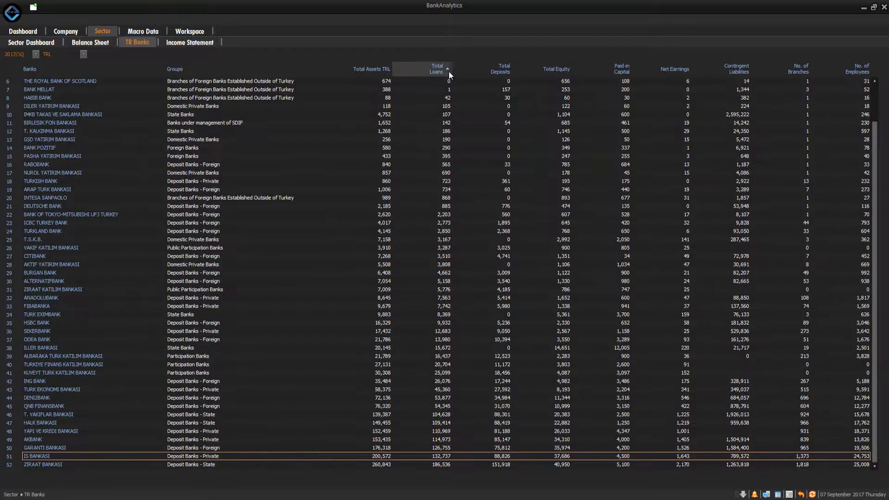
pyautogui.click(449, 71)
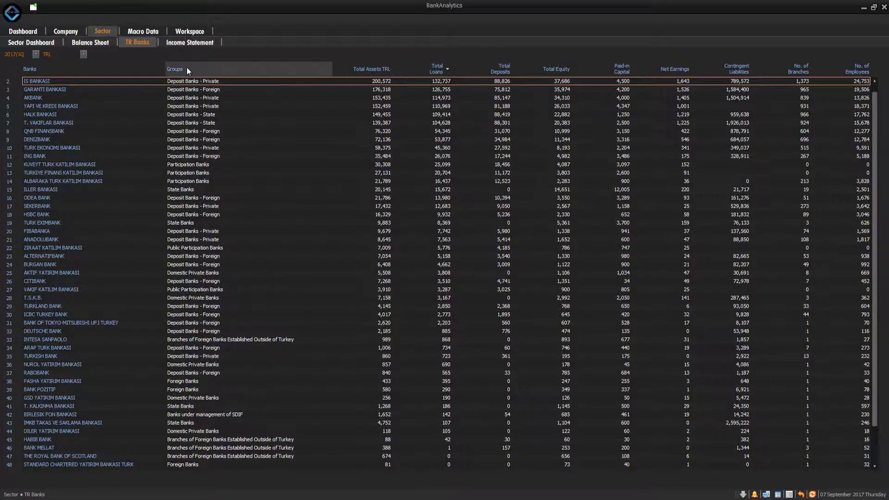
pyautogui.click(154, 34)
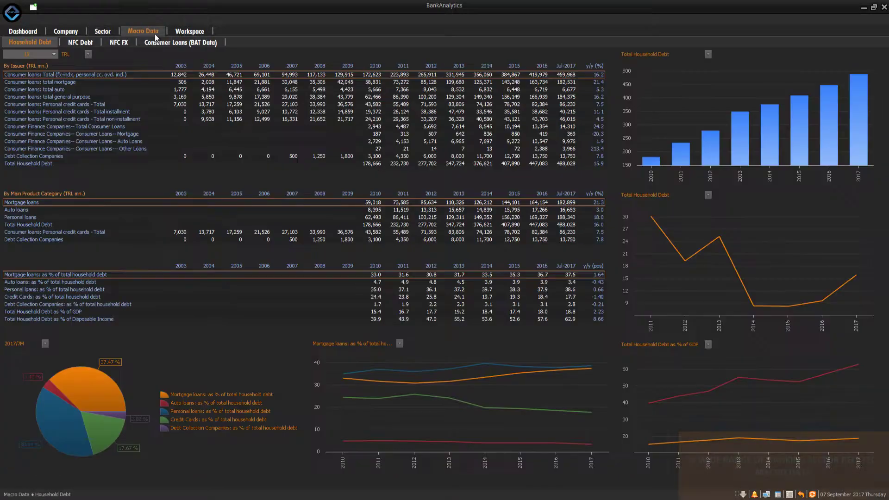
# View the NFC Debt and NFC FX panels, then Consumer Loans (BAT Data).
pyautogui.click(92, 44)
pyautogui.click(121, 43)
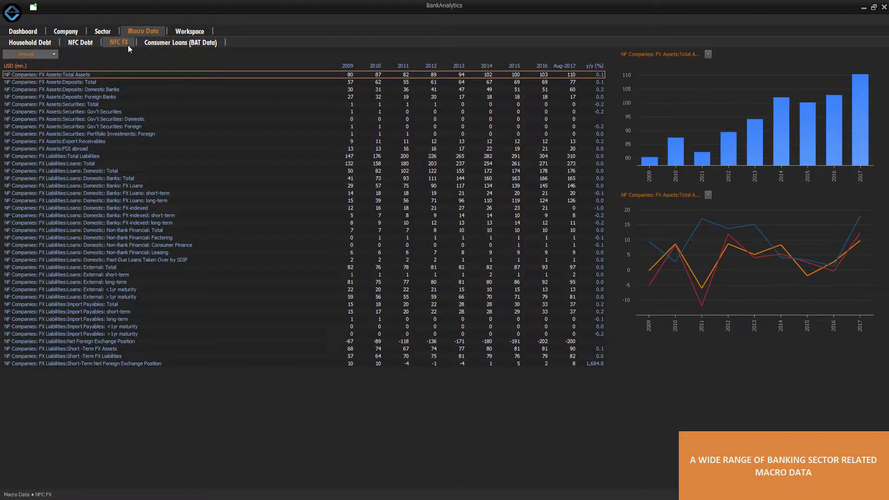
pyautogui.click(176, 45)
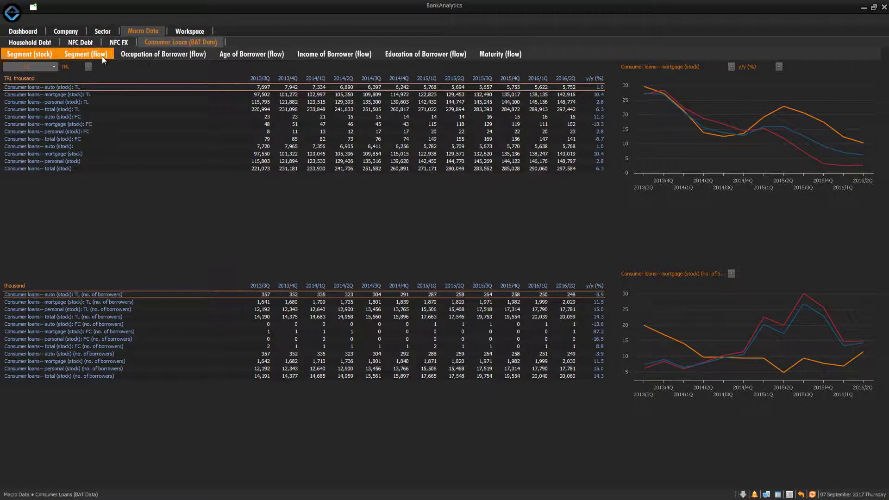
# Show consumer loan flows by segment and borrower occupation, then open the empty Workspace.
pyautogui.click(103, 59)
pyautogui.click(160, 56)
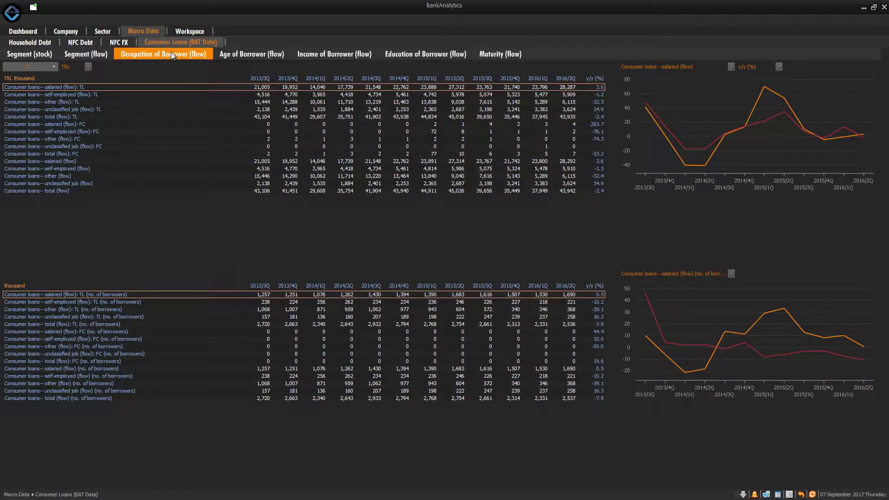
pyautogui.click(190, 33)
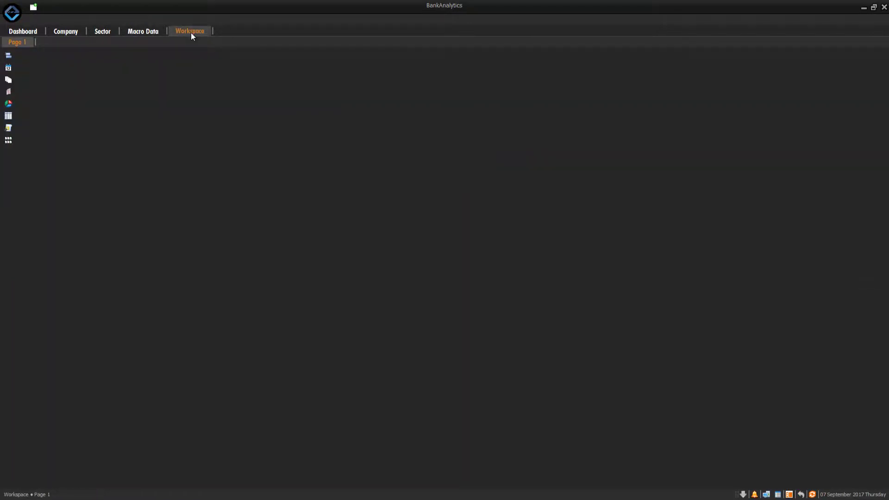